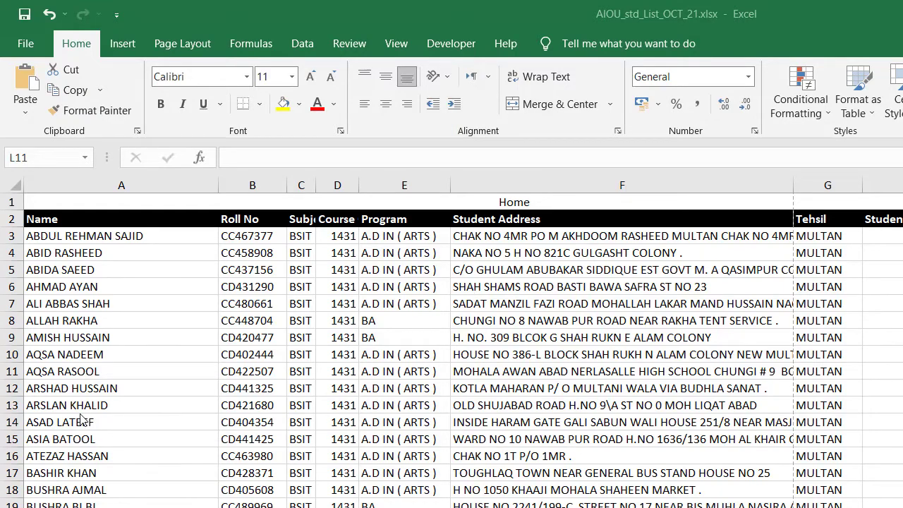
Step: Look through the student list and check how its columns fit on the page in the print preview
{"action": "scroll", "coordinate": [90, 419], "scroll_direction": "down", "scroll_amount": 2}
{"action": "scroll", "coordinate": [446, 450], "scroll_direction": "up", "scroll_amount": 2}
{"action": "scroll", "coordinate": [477, 455], "scroll_direction": "down", "scroll_amount": 4}
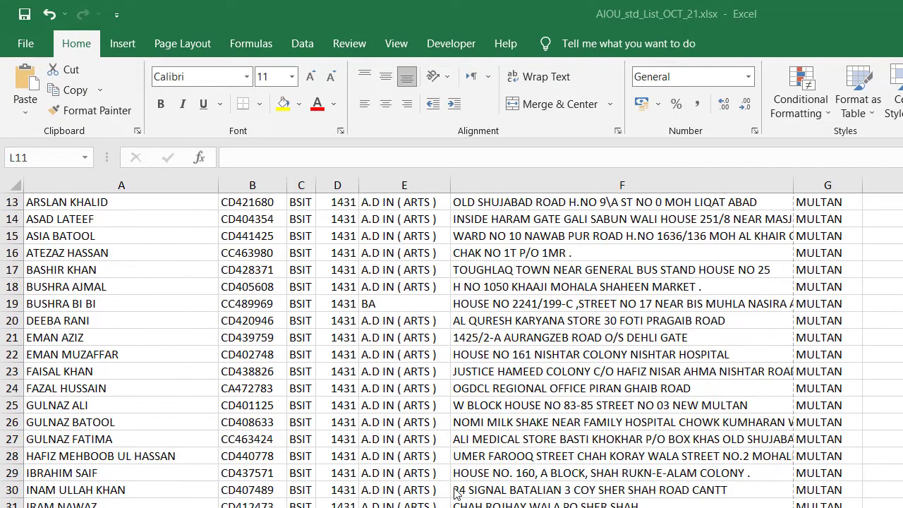
{"action": "scroll", "coordinate": [459, 492], "scroll_direction": "up", "scroll_amount": 4}
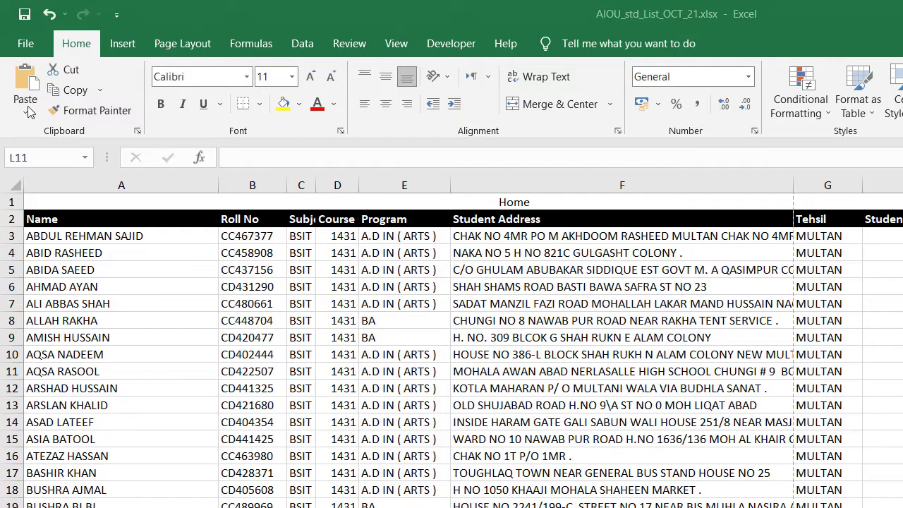
{"action": "left_click", "coordinate": [28, 47]}
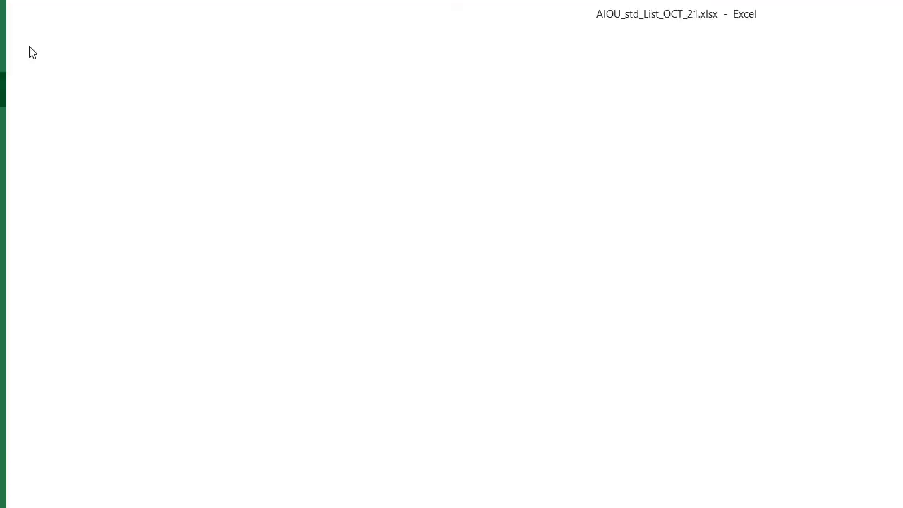
{"action": "left_click", "coordinate": [49, 278]}
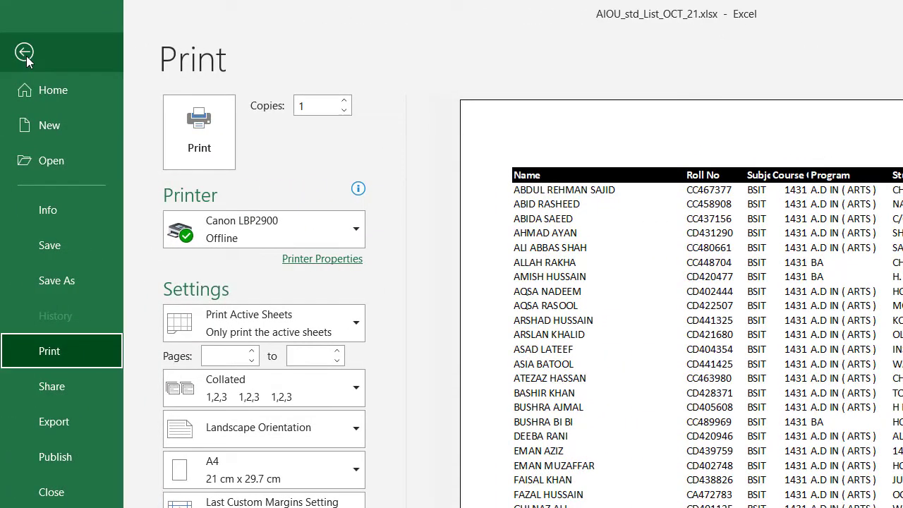
{"action": "left_click", "coordinate": [26, 55]}
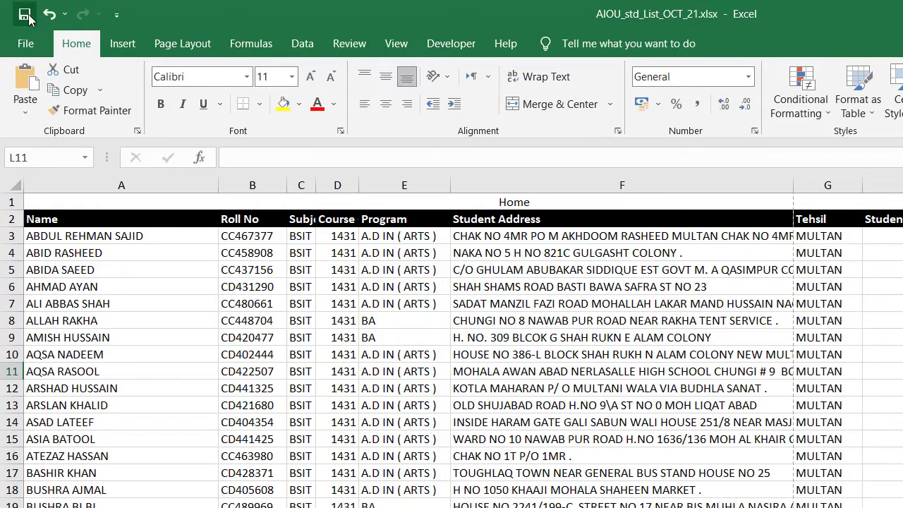
{"action": "left_click", "coordinate": [24, 44]}
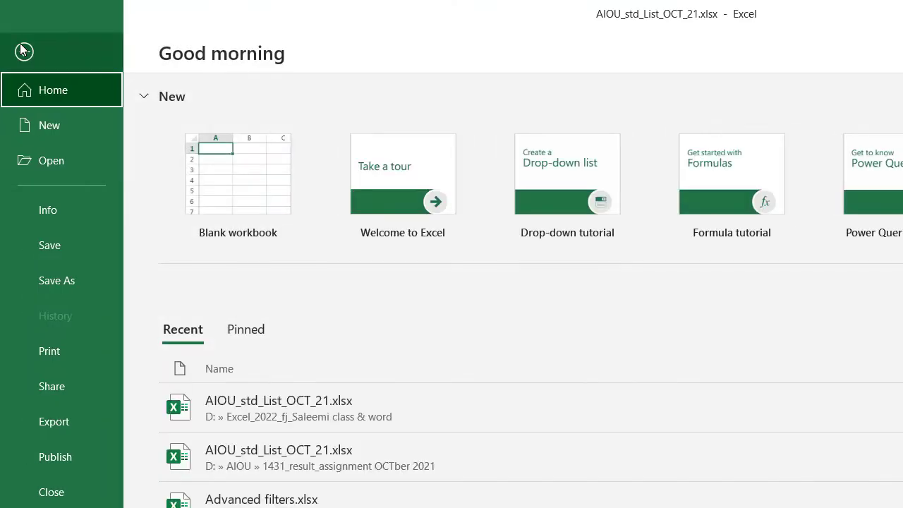
{"action": "left_click", "coordinate": [48, 276]}
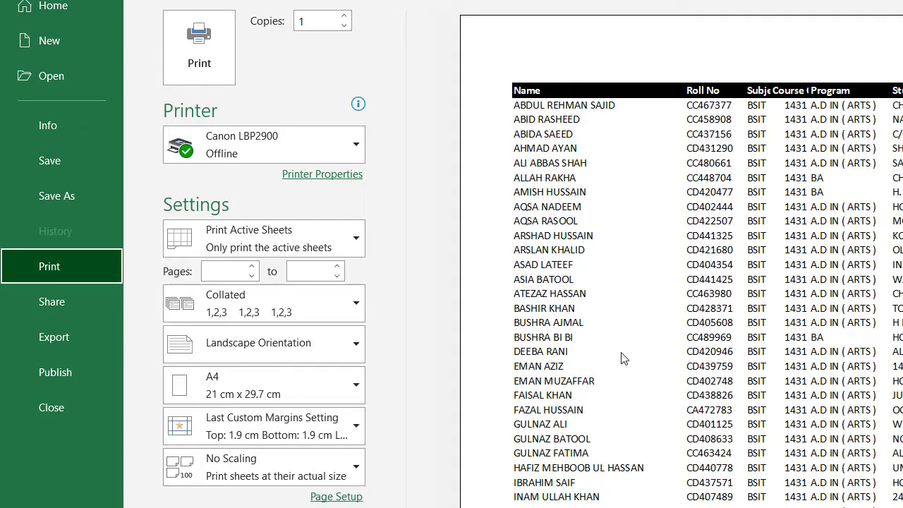
{"action": "scroll", "coordinate": [624, 359], "scroll_direction": "up", "scroll_amount": 3}
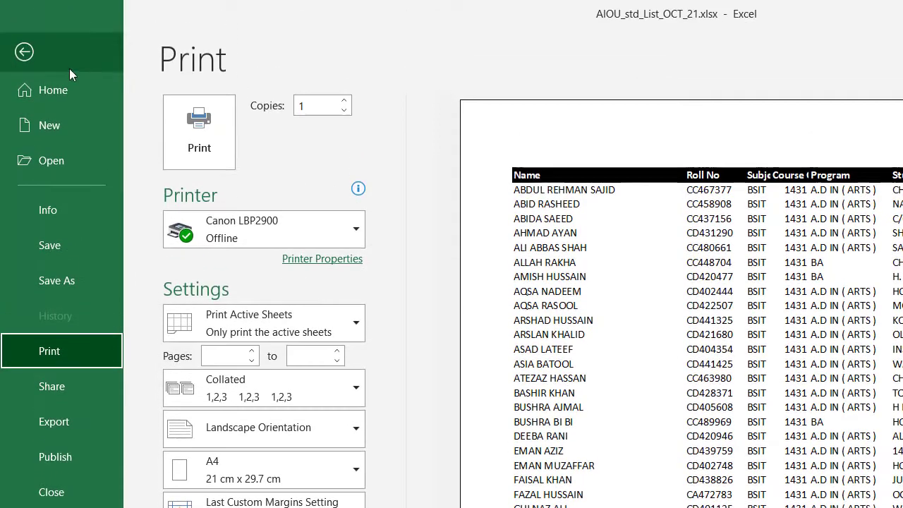
{"action": "left_click", "coordinate": [23, 52]}
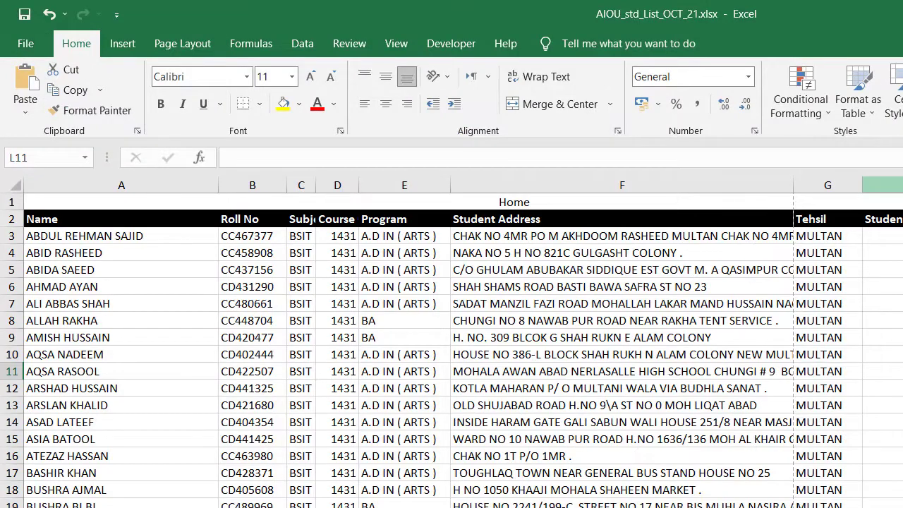
Step: Narrow the Student Mobile column H so it is just wide enough for the phone numbers
{"action": "scroll", "coordinate": [559, 185], "scroll_direction": "right", "scroll_amount": 5}
{"action": "left_click_drag", "start_coordinate": [557, 185], "coordinate": [492, 180]}
{"action": "left_click", "coordinate": [19, 187]}
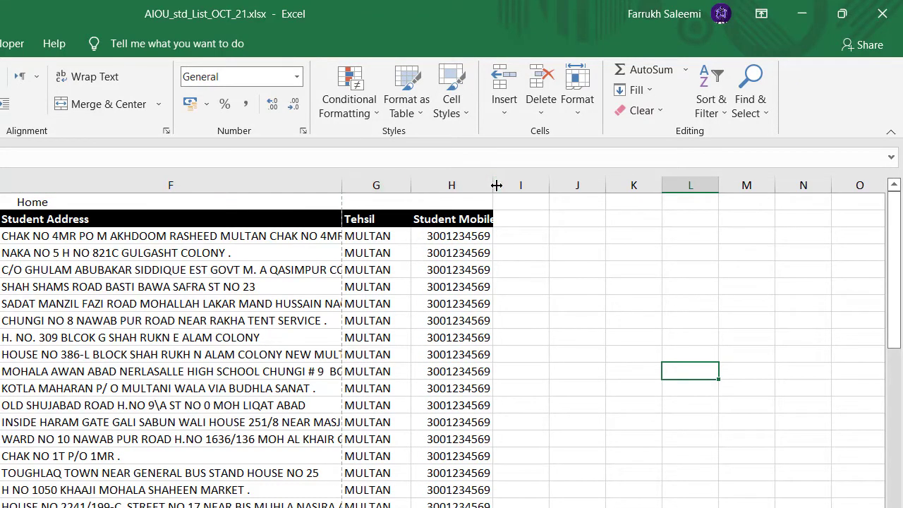
{"action": "left_click_drag", "start_coordinate": [493, 184], "coordinate": [498, 186]}
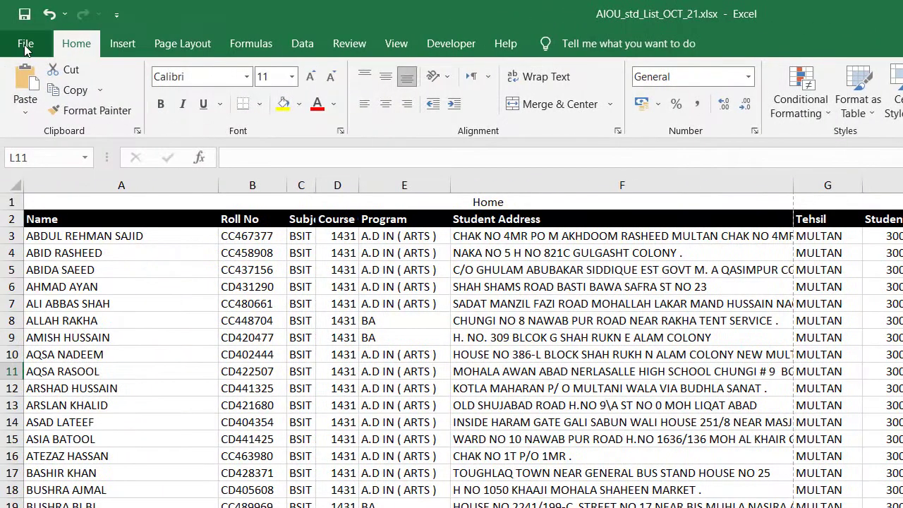
Step: Open the print preview and set the page scaling to 95% of normal size
{"action": "left_click", "coordinate": [25, 45]}
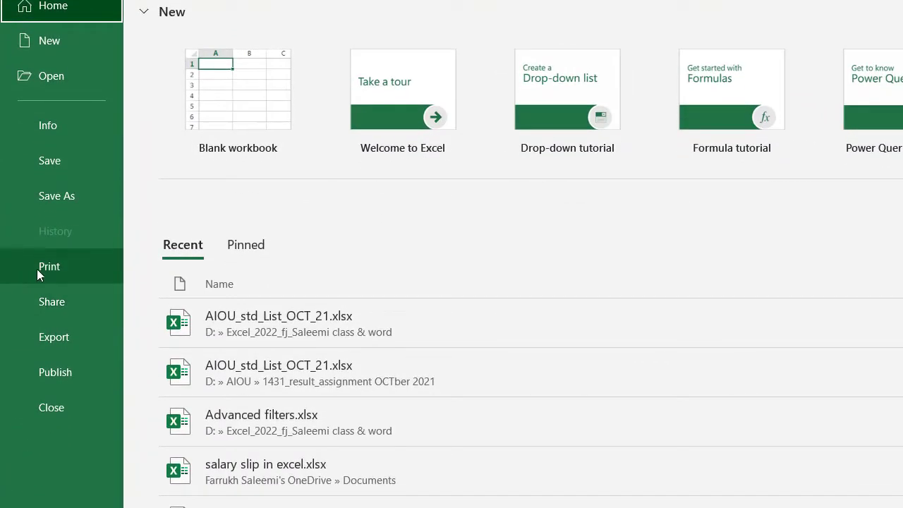
{"action": "left_click", "coordinate": [38, 269]}
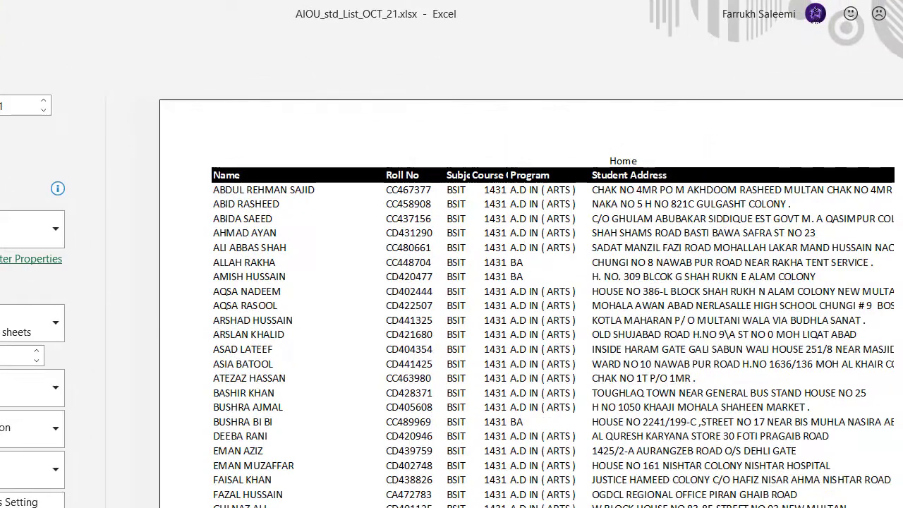
{"action": "left_click", "coordinate": [343, 498]}
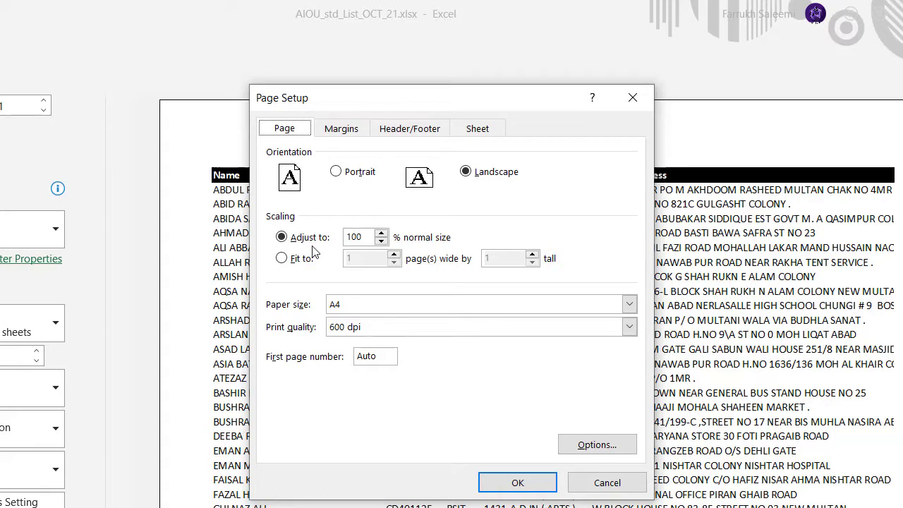
{"action": "left_click", "coordinate": [385, 243]}
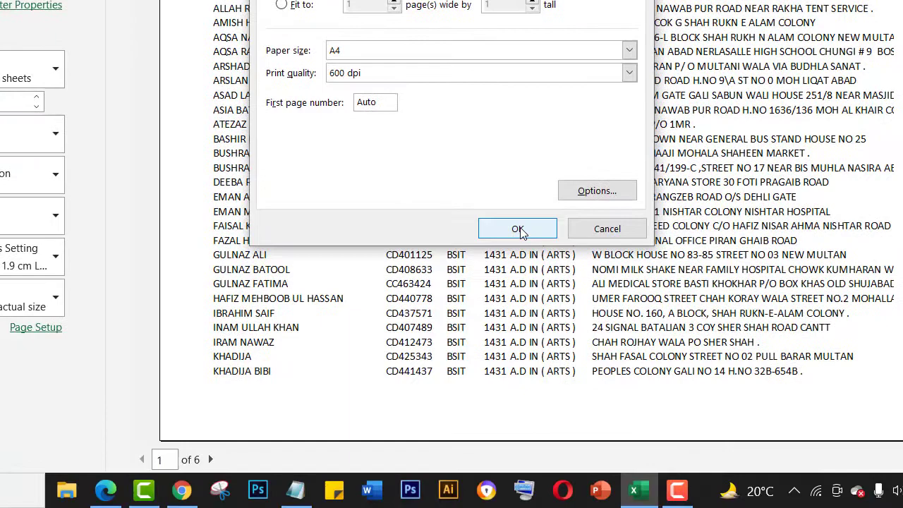
{"action": "left_click", "coordinate": [517, 483]}
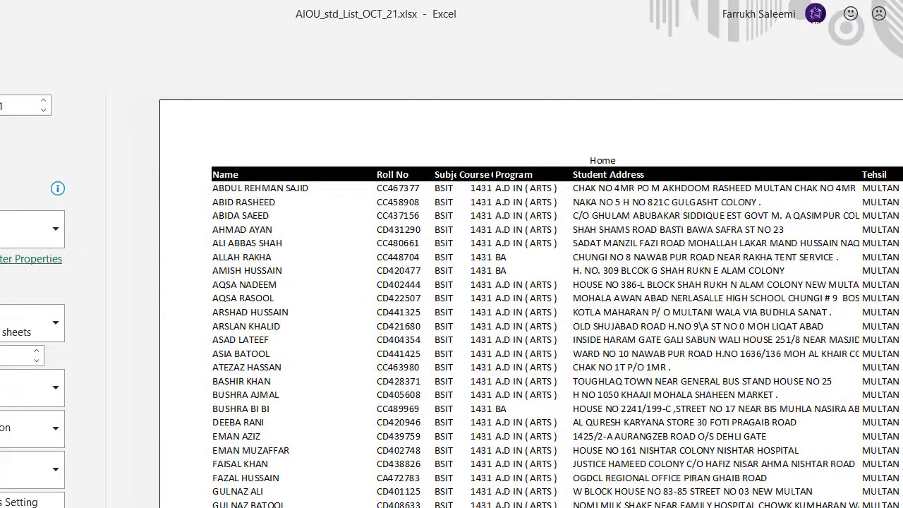
Step: Reduce the print scaling to 90%, check the preview, and reduce it further to 85% of normal size
{"action": "left_click", "coordinate": [40, 507]}
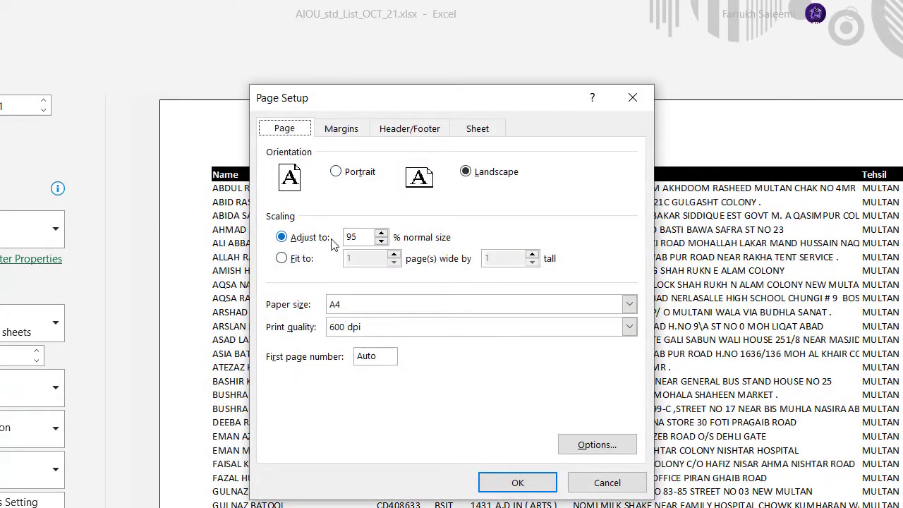
{"action": "left_click", "coordinate": [382, 240]}
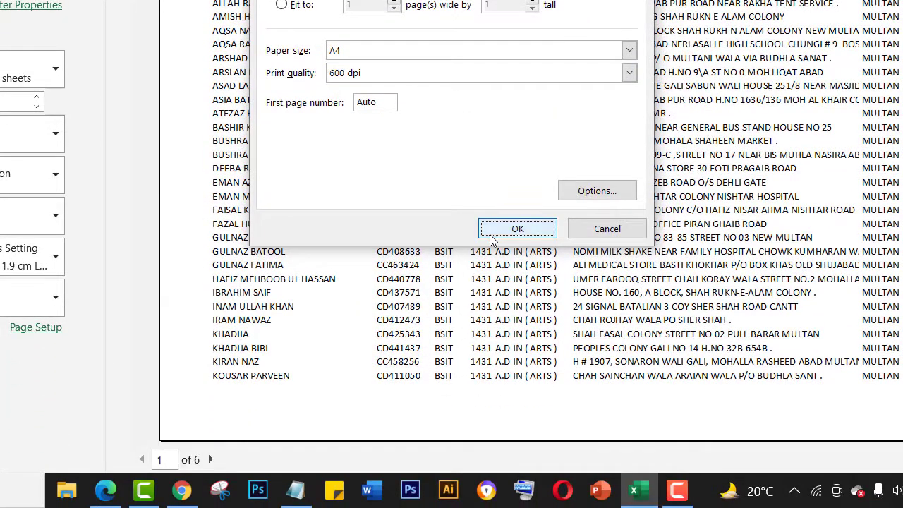
{"action": "left_click", "coordinate": [492, 238]}
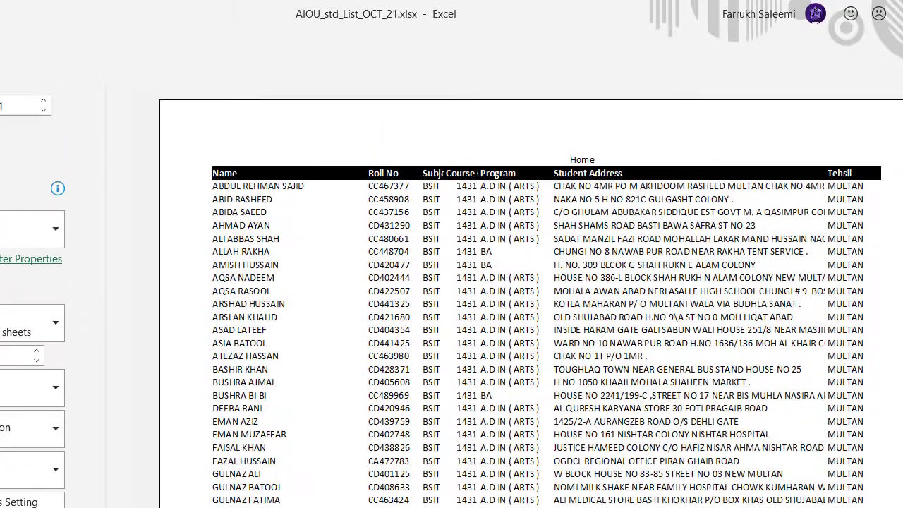
{"action": "left_click", "coordinate": [56, 332]}
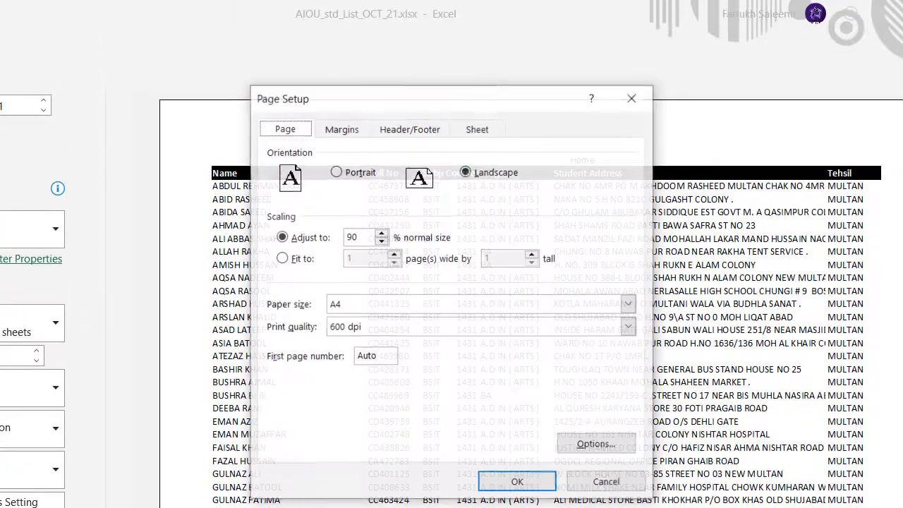
{"action": "left_click", "coordinate": [381, 241]}
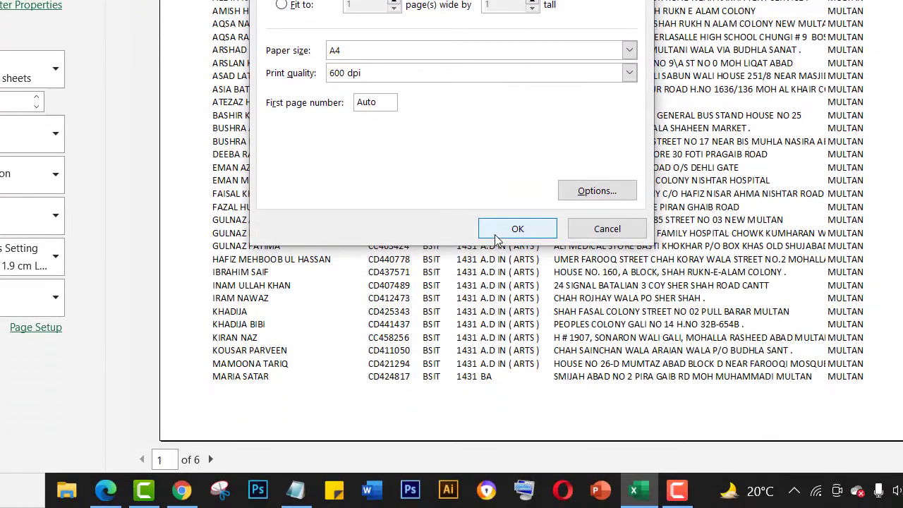
{"action": "left_click", "coordinate": [498, 479]}
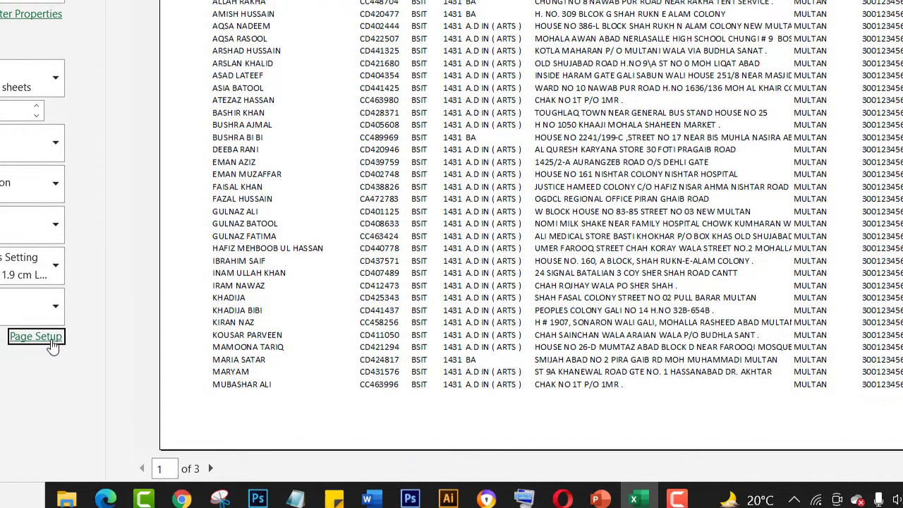
Step: Set the top and bottom page margins to 1.4 cm in the page setup
{"action": "left_click", "coordinate": [35, 327]}
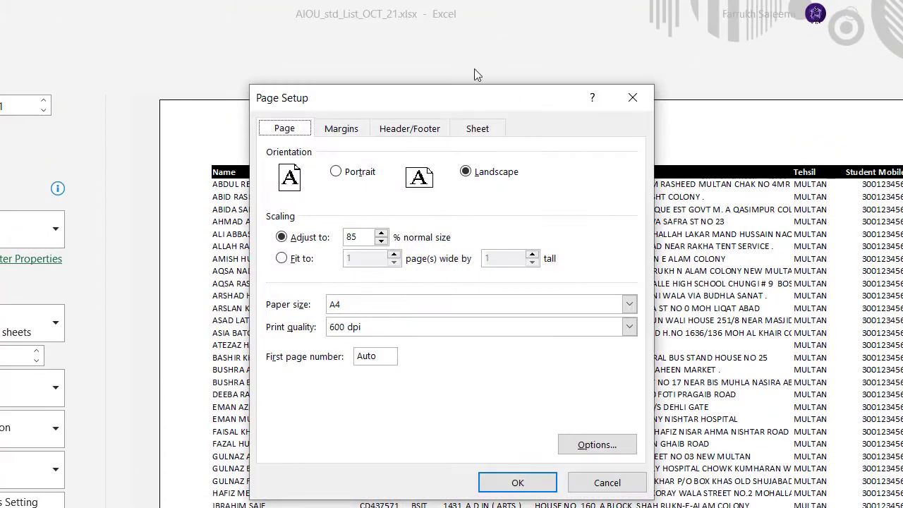
{"action": "left_click", "coordinate": [347, 134]}
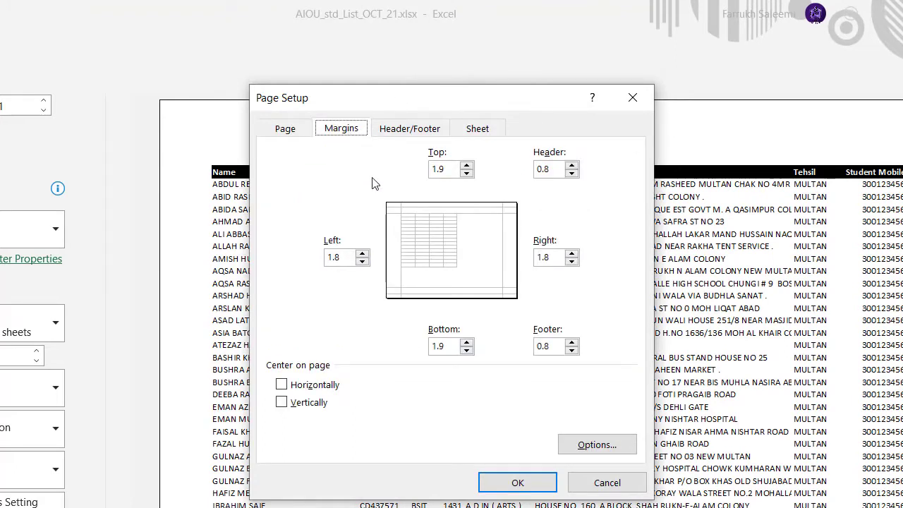
{"action": "left_click", "coordinate": [469, 174]}
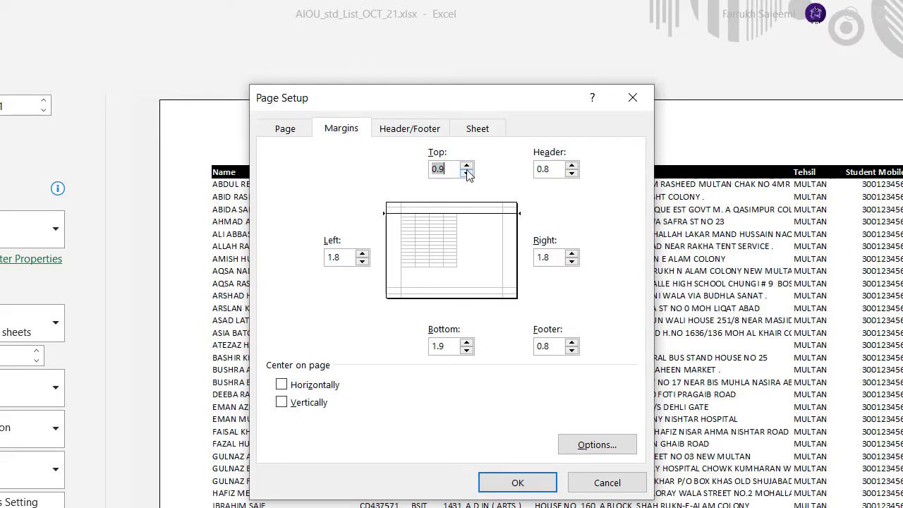
{"action": "left_click", "coordinate": [467, 166]}
{"action": "left_click", "coordinate": [467, 173]}
{"action": "left_click", "coordinate": [467, 174]}
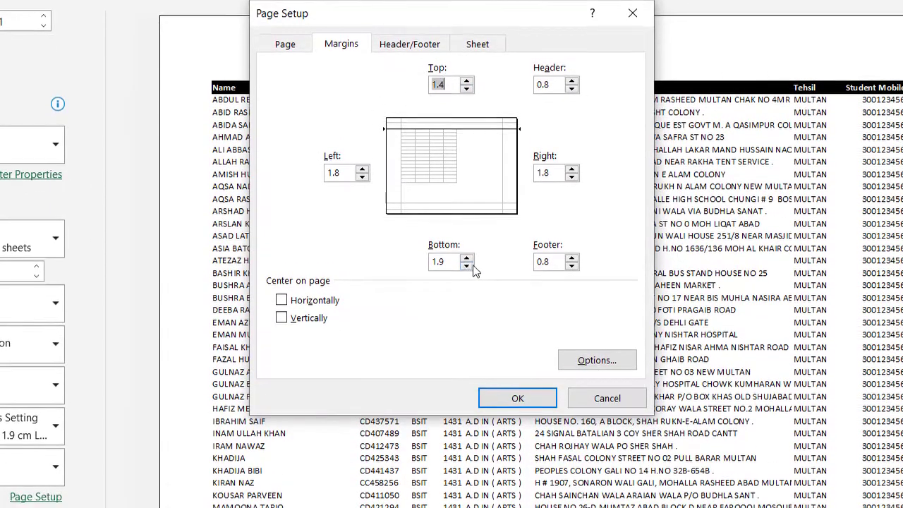
{"action": "left_click", "coordinate": [466, 314]}
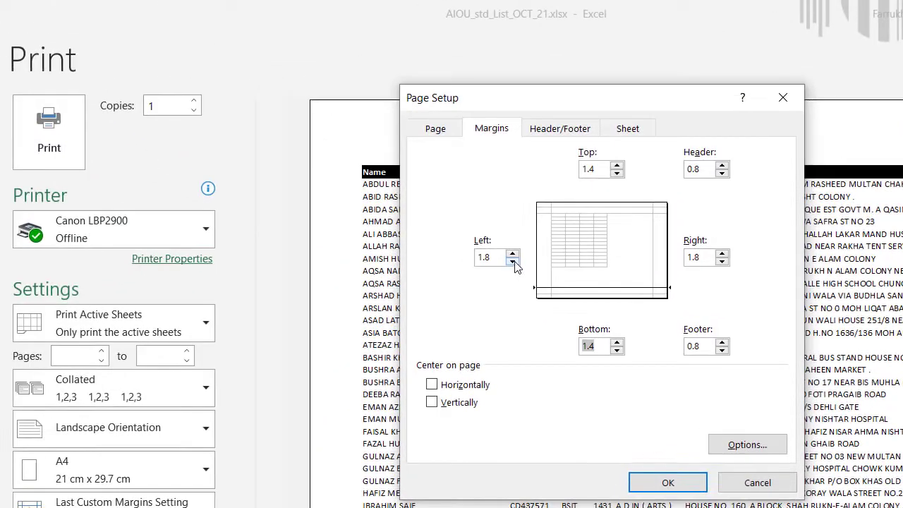
Step: Set the left and right page margins to 1.3 cm and apply the margin settings
{"action": "left_click", "coordinate": [362, 178]}
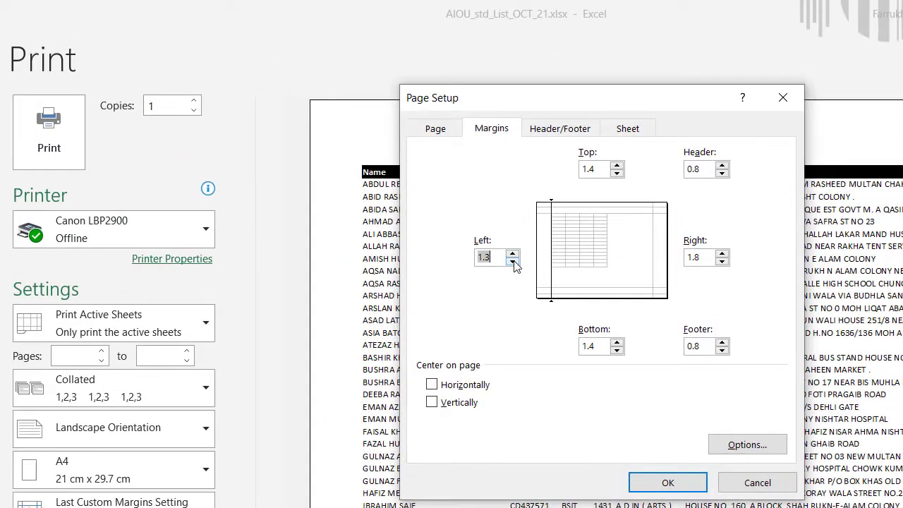
{"action": "left_click", "coordinate": [513, 261]}
{"action": "left_click", "coordinate": [513, 252]}
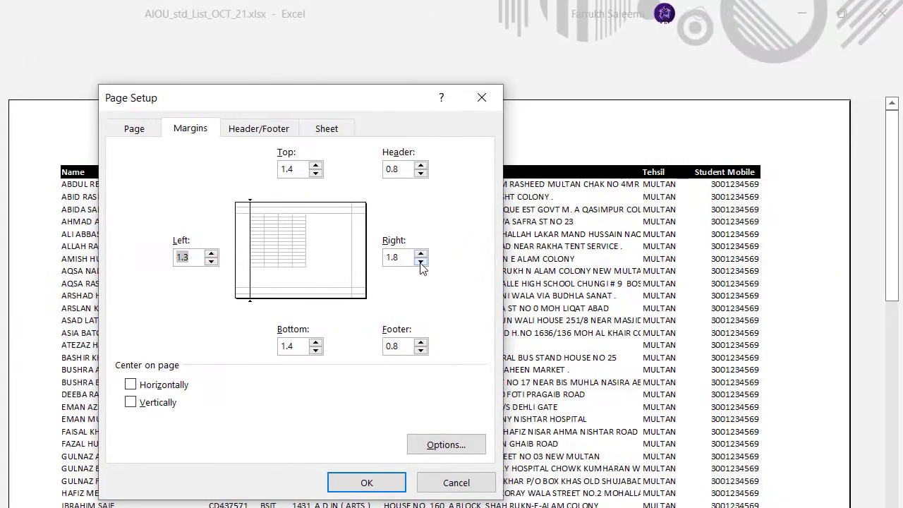
{"action": "left_click", "coordinate": [421, 262]}
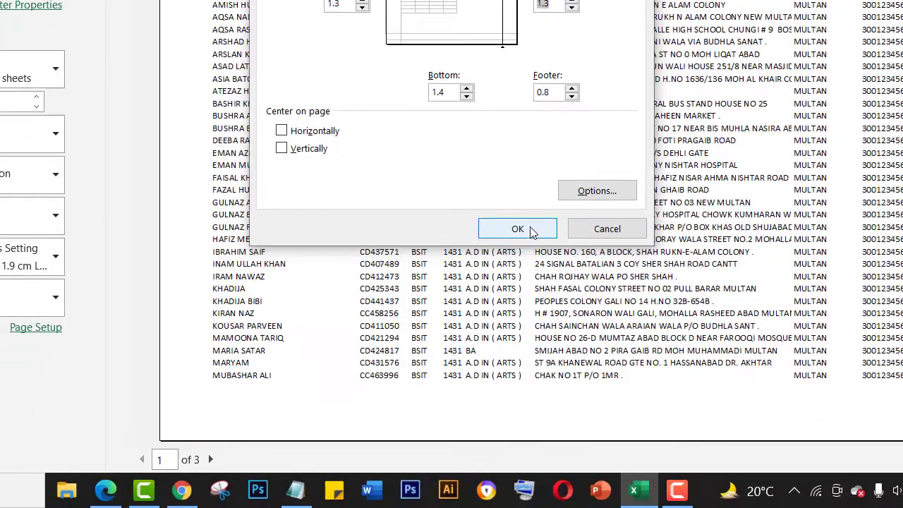
{"action": "left_click", "coordinate": [532, 232]}
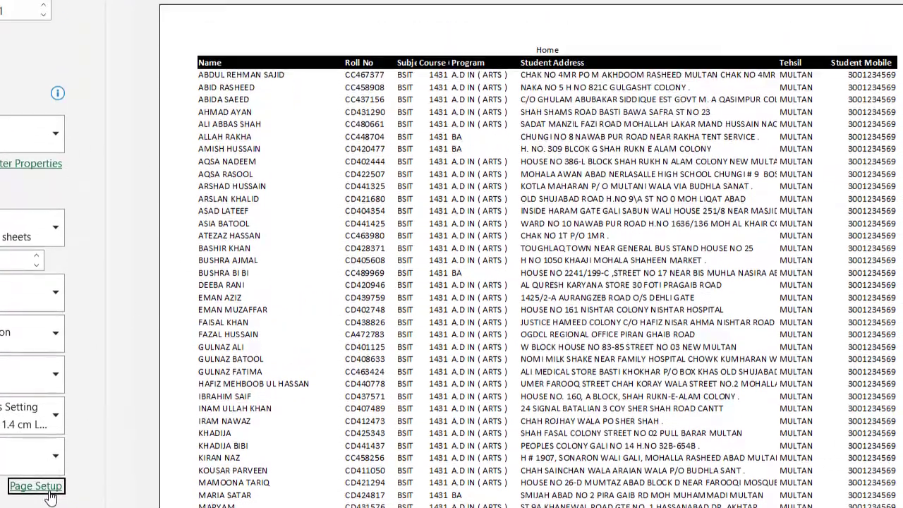
Step: Set the left and right page margins to 1.8 cm in the page setup and apply them
{"action": "left_click", "coordinate": [37, 486]}
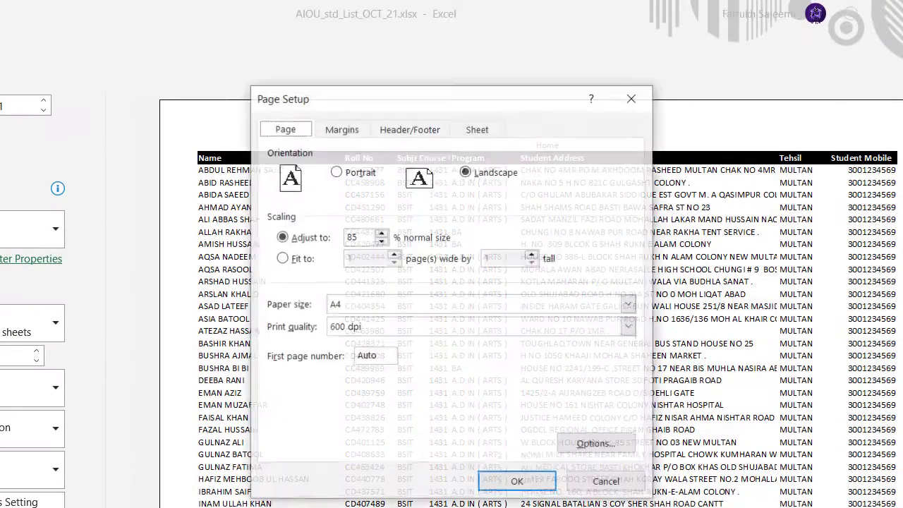
{"action": "left_click", "coordinate": [345, 133]}
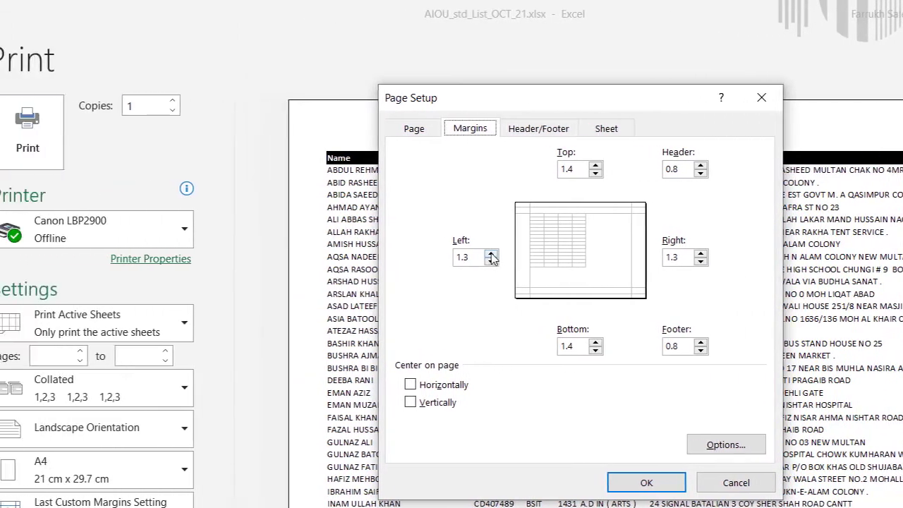
{"action": "left_click", "coordinate": [362, 254]}
{"action": "left_click", "coordinate": [513, 261]}
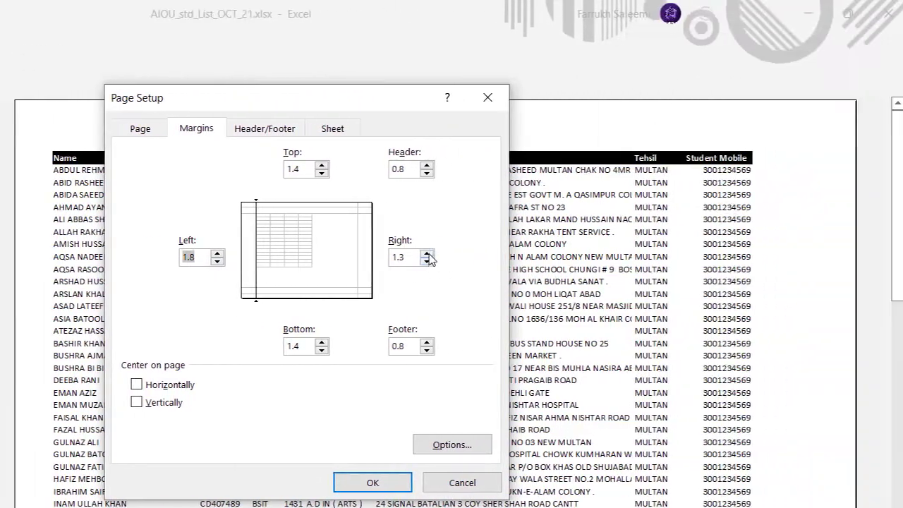
{"action": "left_click", "coordinate": [723, 255]}
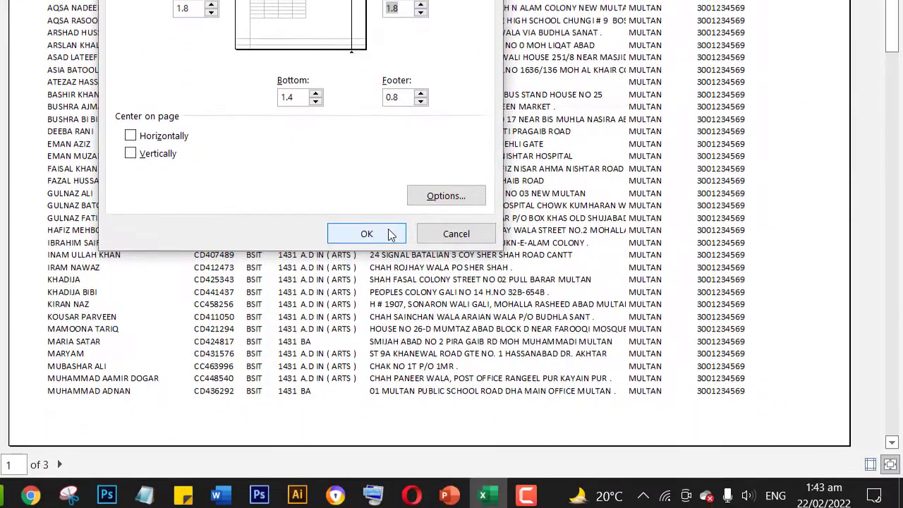
{"action": "left_click", "coordinate": [395, 484]}
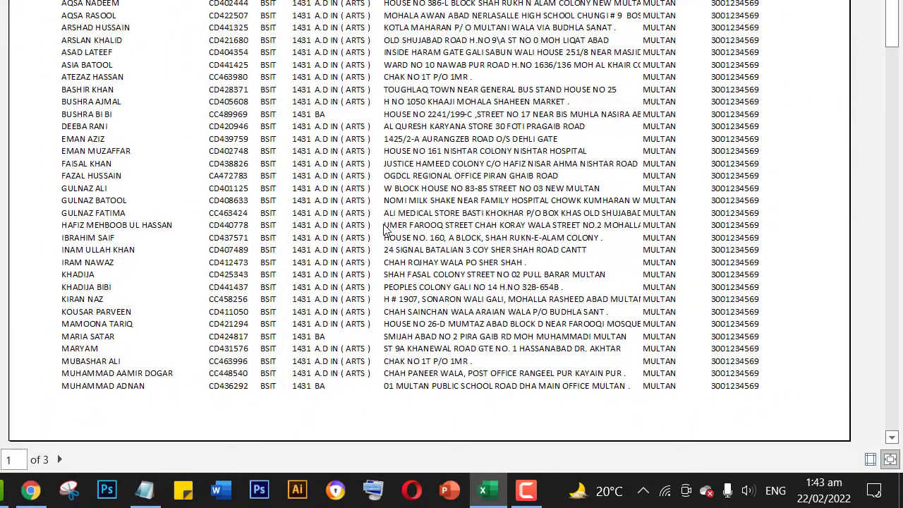
Step: Examine the pages of the print preview for the column header row, then return to the worksheet
{"action": "scroll", "coordinate": [265, 56], "scroll_direction": "down", "scroll_amount": 2}
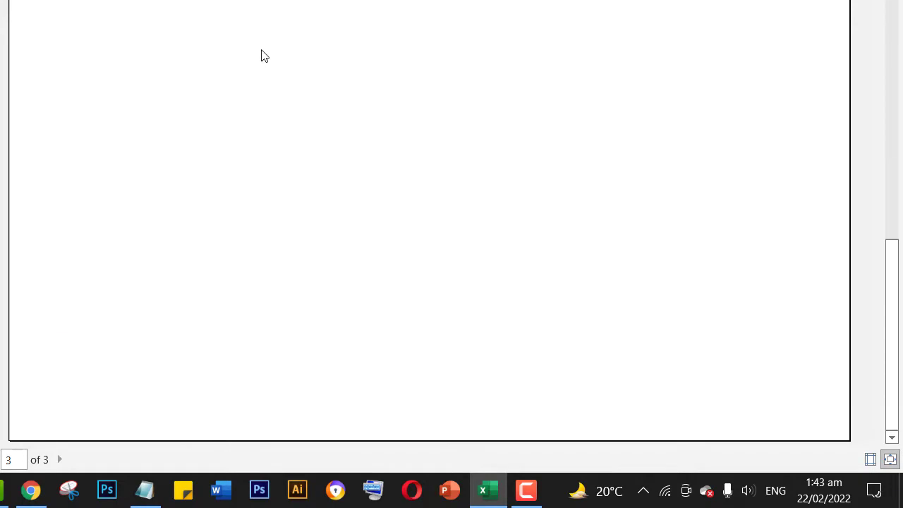
{"action": "scroll", "coordinate": [261, 56], "scroll_direction": "up", "scroll_amount": 2}
{"action": "scroll", "coordinate": [257, 70], "scroll_direction": "down", "scroll_amount": 2}
{"action": "scroll", "coordinate": [271, 67], "scroll_direction": "up", "scroll_amount": 2}
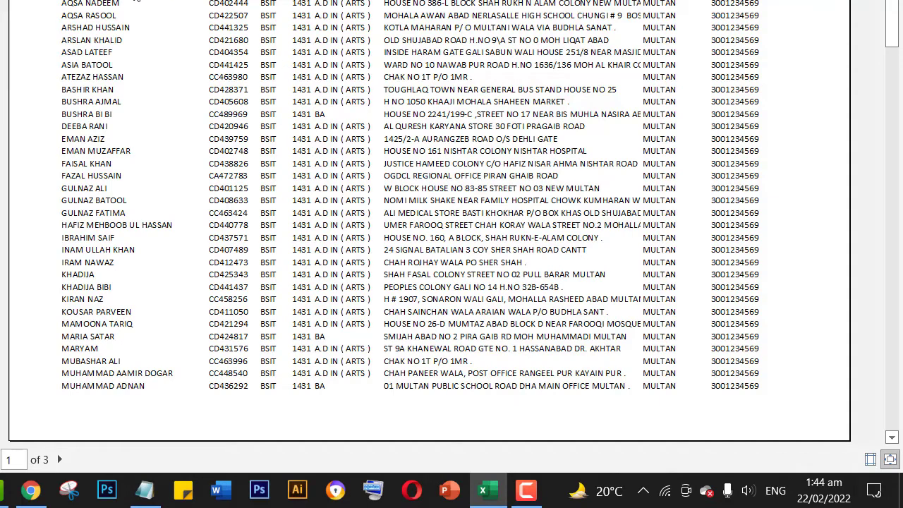
{"action": "scroll", "coordinate": [141, 1], "scroll_direction": "down", "scroll_amount": 15}
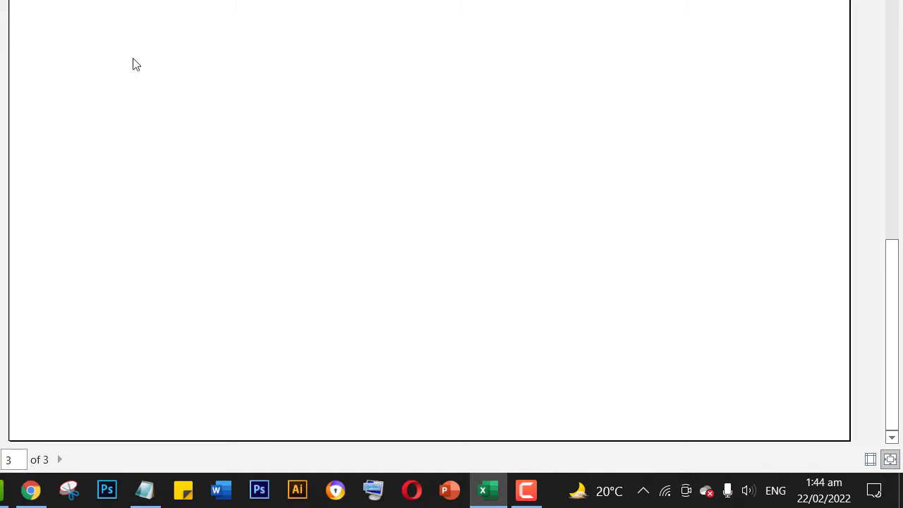
{"action": "scroll", "coordinate": [74, 6], "scroll_direction": "up", "scroll_amount": 8}
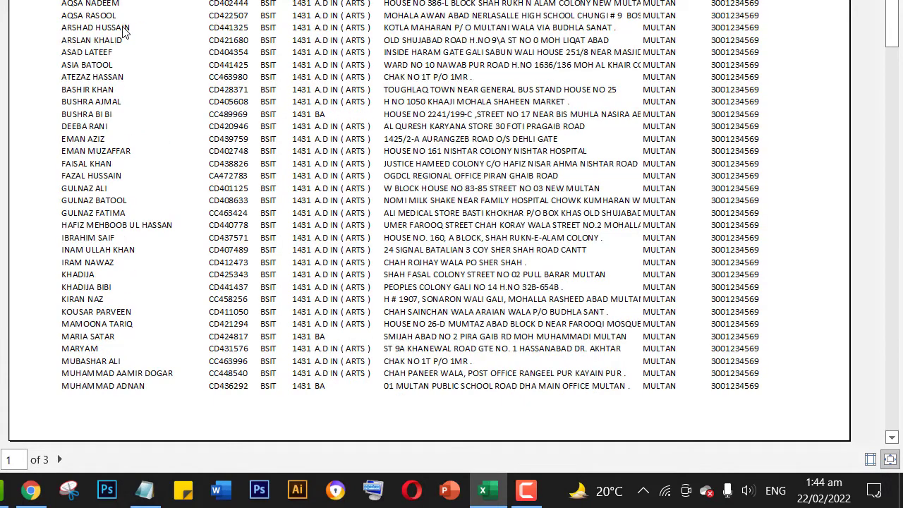
{"action": "scroll", "coordinate": [124, 32], "scroll_direction": "down", "scroll_amount": 3}
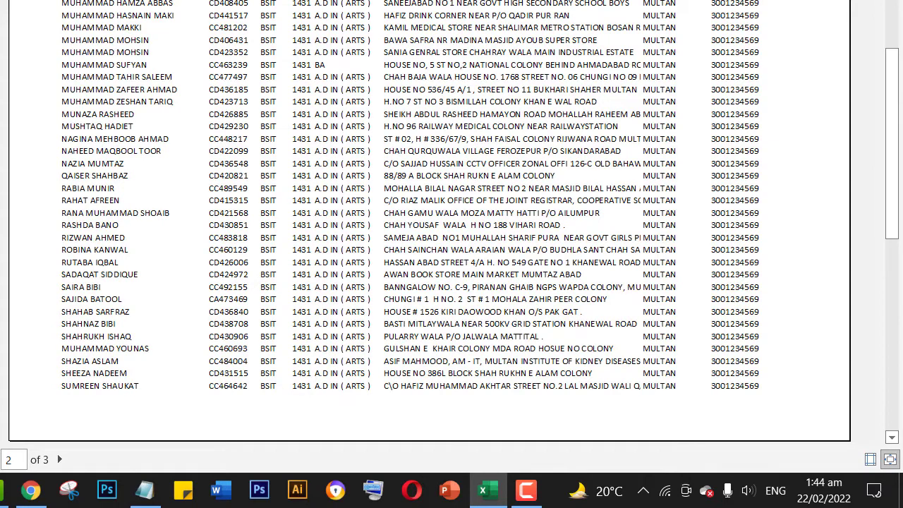
{"action": "scroll", "coordinate": [451, 212], "scroll_direction": "up", "scroll_amount": 3}
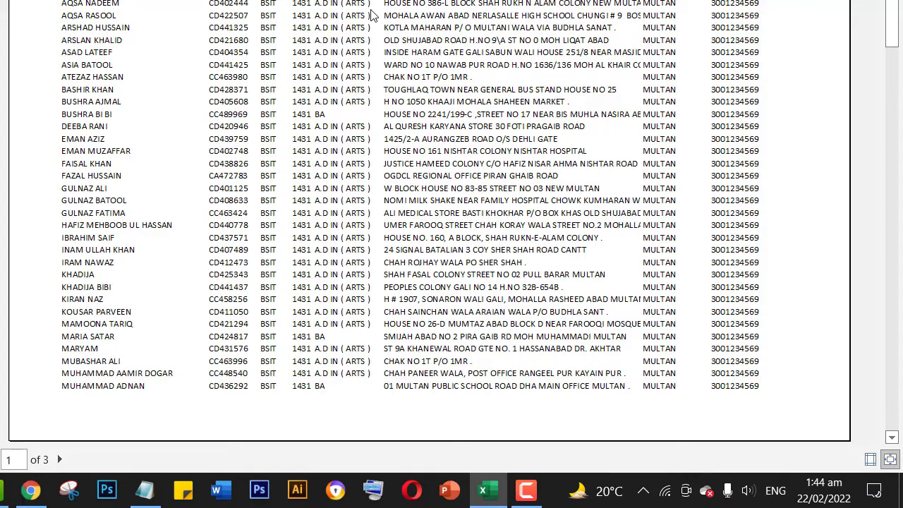
{"action": "scroll", "coordinate": [360, 22], "scroll_direction": "down", "scroll_amount": 3}
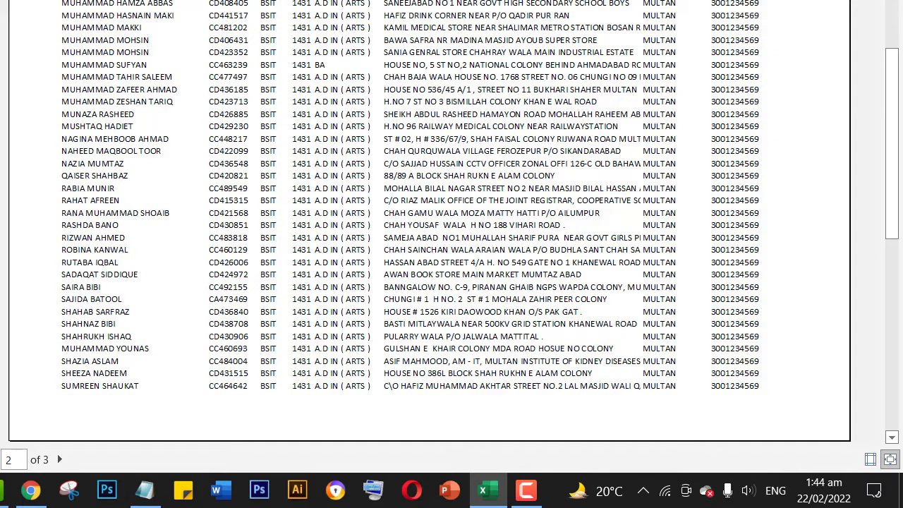
{"action": "scroll", "coordinate": [316, 97], "scroll_direction": "down", "scroll_amount": 3}
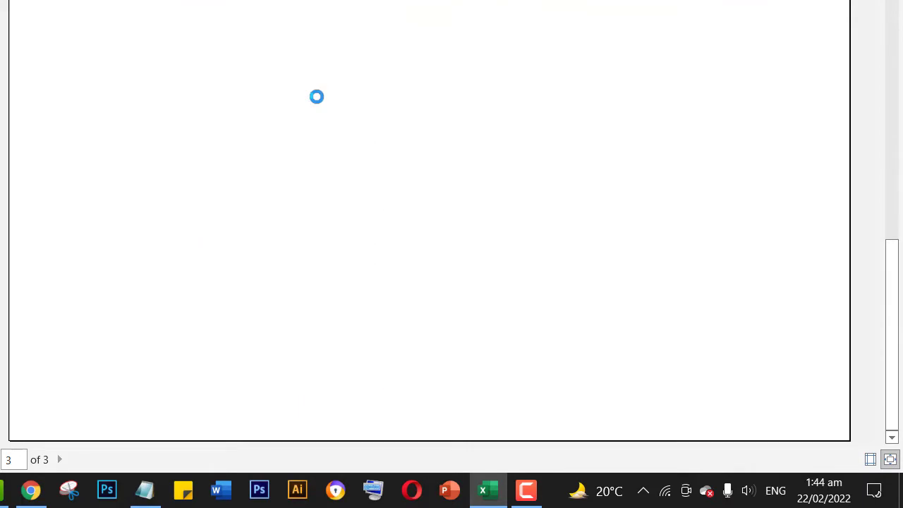
{"action": "scroll", "coordinate": [261, 111], "scroll_direction": "up", "scroll_amount": 5}
{"action": "scroll", "coordinate": [261, 110], "scroll_direction": "up", "scroll_amount": 5}
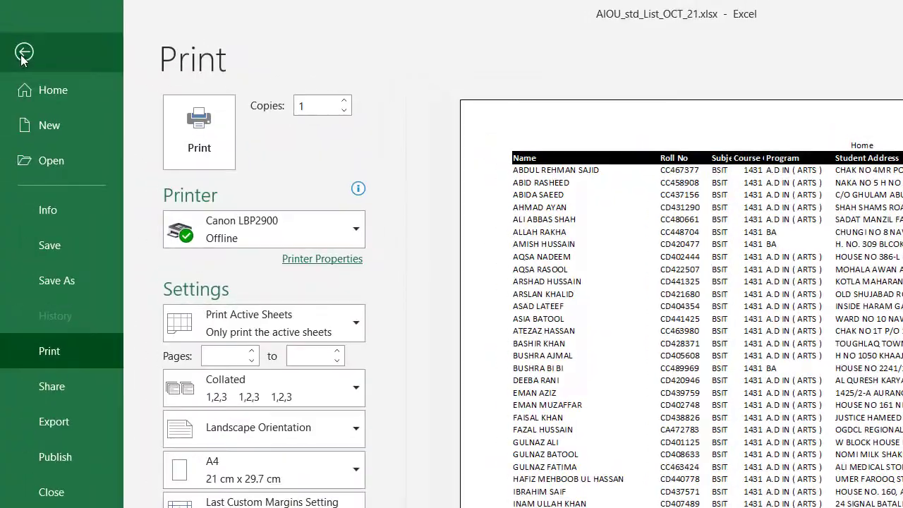
{"action": "left_click", "coordinate": [4, 40]}
Step: Set header row 2 ($2:$2) as the print title row repeated at the top of every page
{"action": "left_click", "coordinate": [182, 44]}
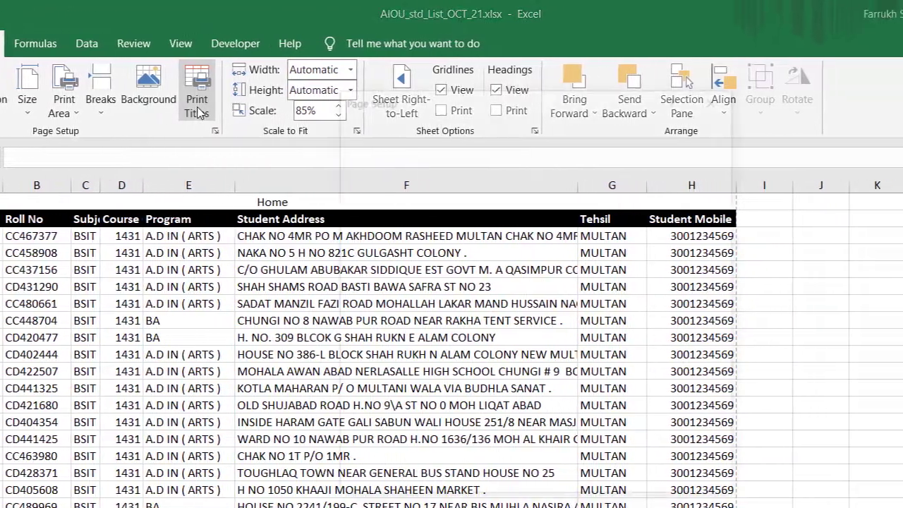
{"action": "left_click", "coordinate": [413, 112]}
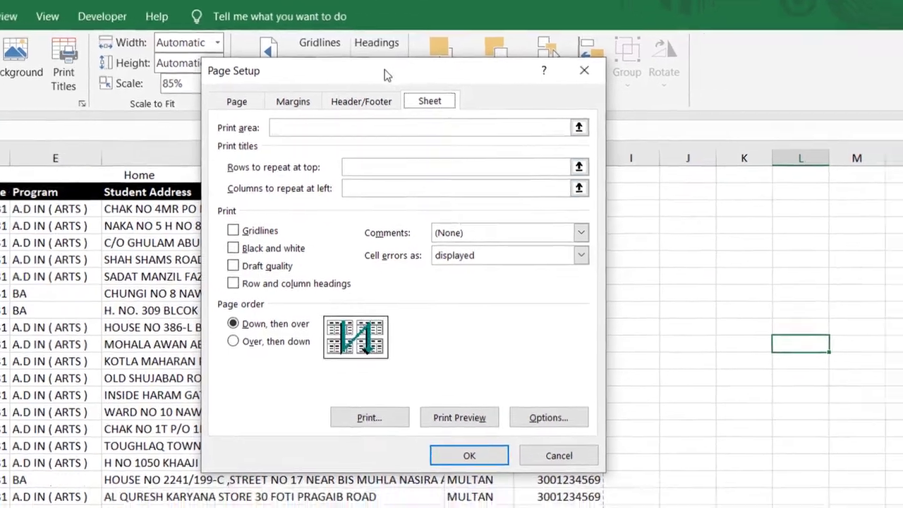
{"action": "left_click_drag", "start_coordinate": [434, 96], "coordinate": [568, 118]}
{"action": "left_click_drag", "start_coordinate": [324, 41], "coordinate": [95, 188]}
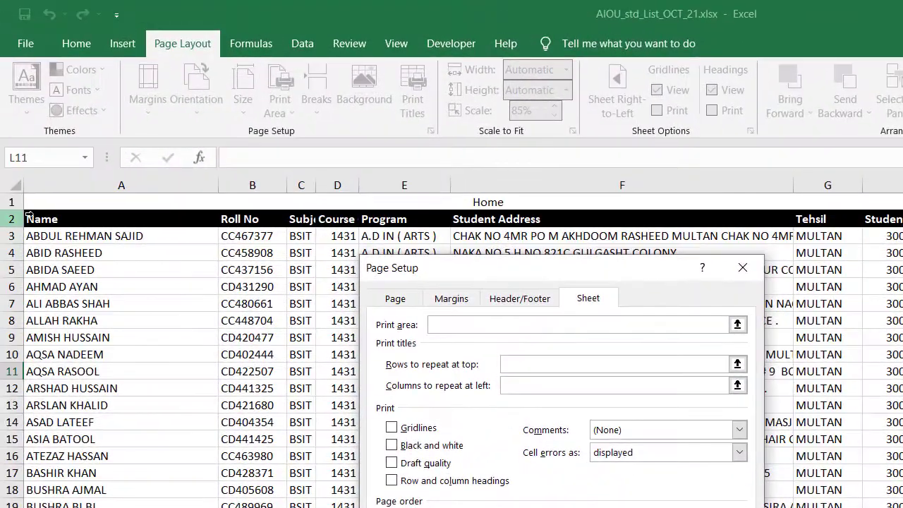
{"action": "left_click", "coordinate": [32, 219]}
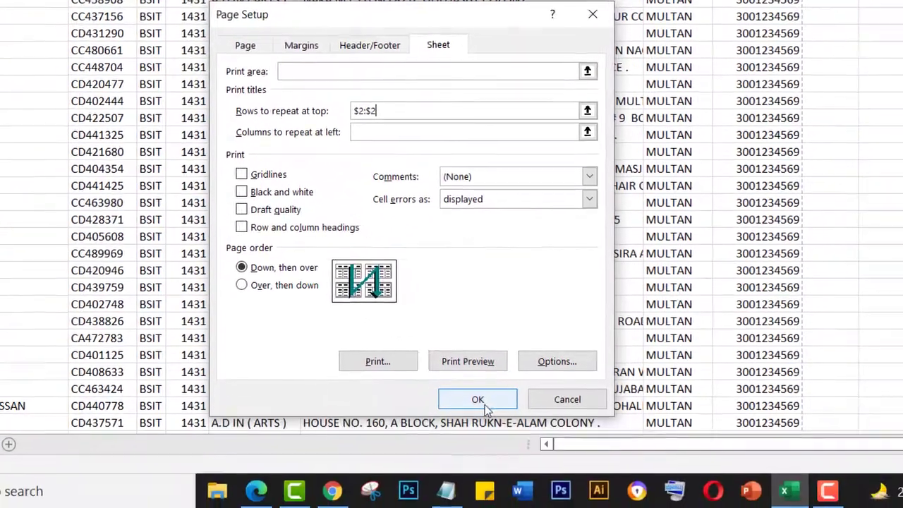
{"action": "left_click", "coordinate": [484, 403]}
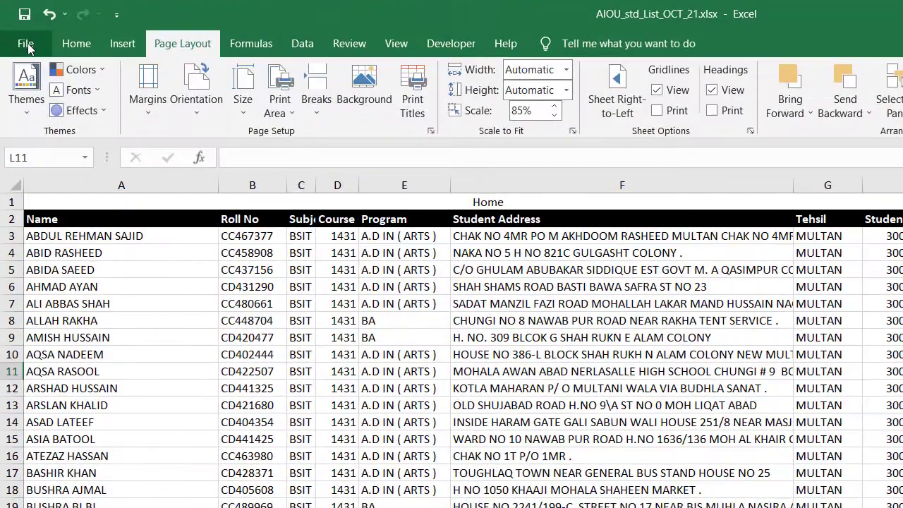
Step: Check the header row on each page in the print preview, then return to the worksheet
{"action": "left_click", "coordinate": [26, 45]}
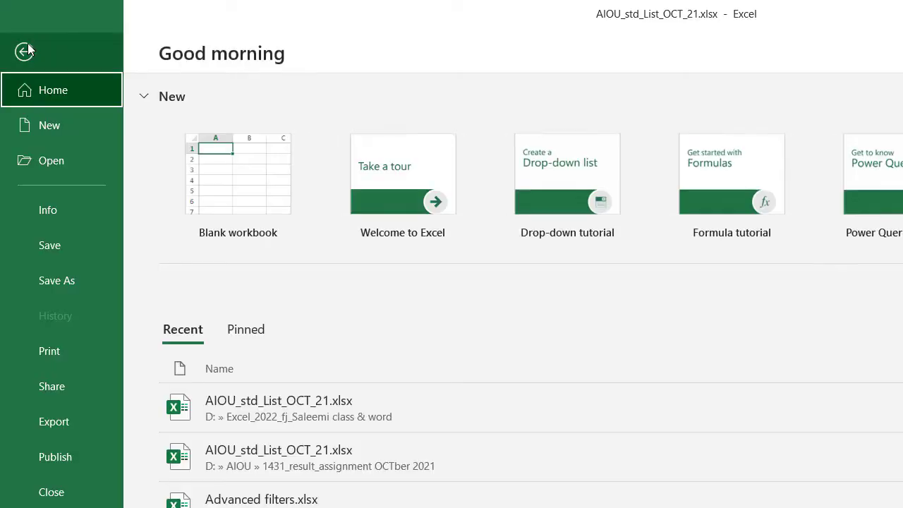
{"action": "left_click", "coordinate": [64, 269]}
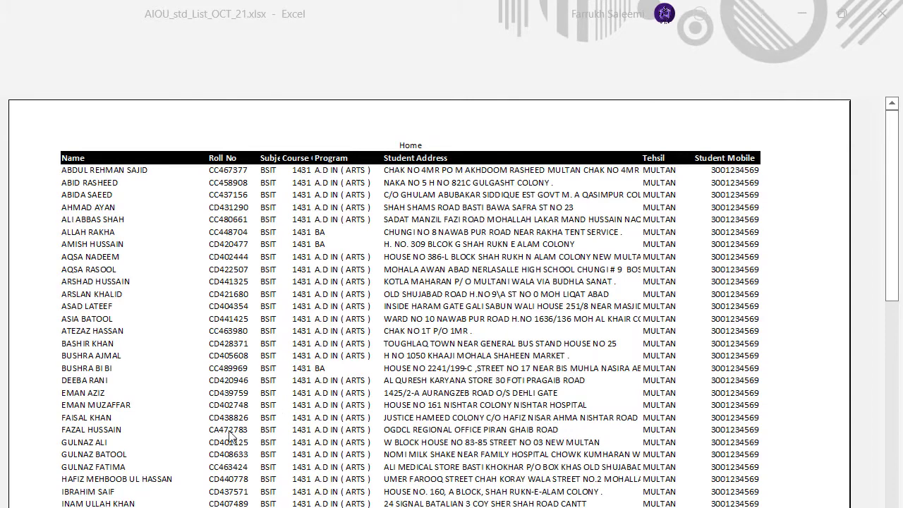
{"action": "scroll", "coordinate": [240, 448], "scroll_direction": "down", "scroll_amount": 5}
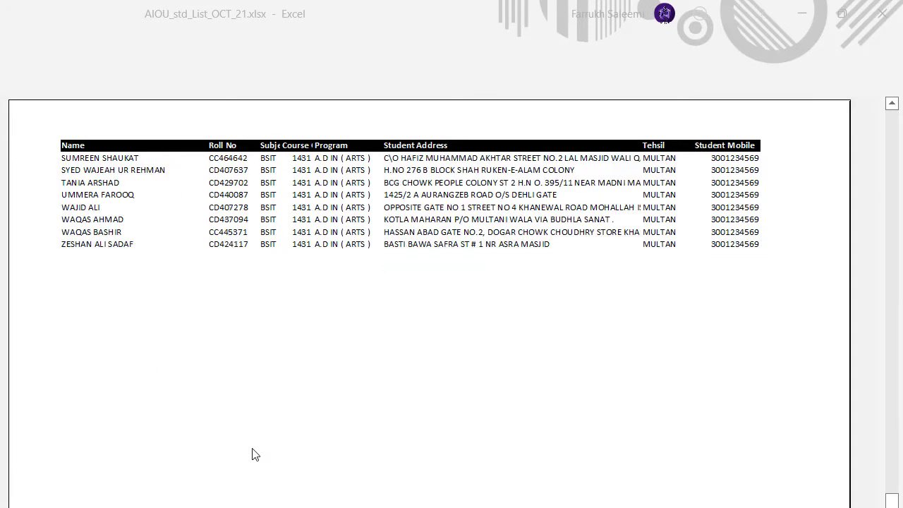
{"action": "scroll", "coordinate": [256, 455], "scroll_direction": "up", "scroll_amount": 1}
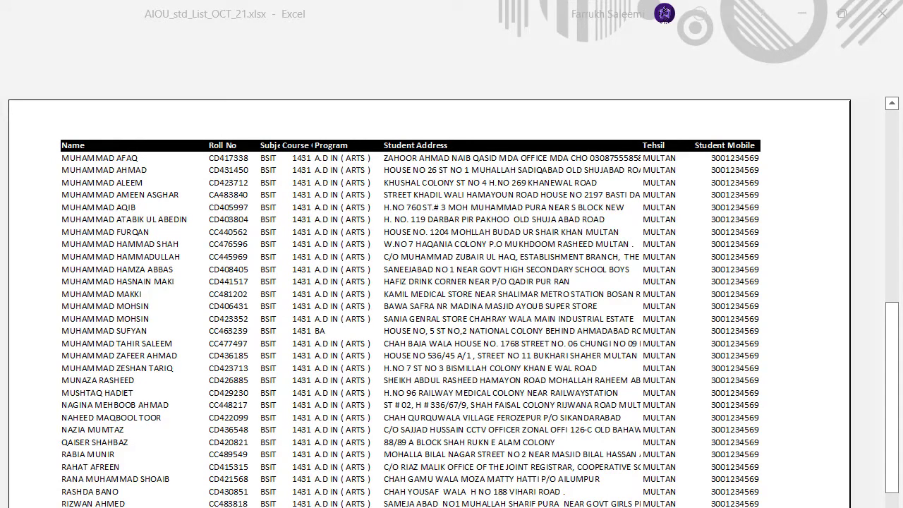
{"action": "scroll", "coordinate": [182, 208], "scroll_direction": "down", "scroll_amount": 1}
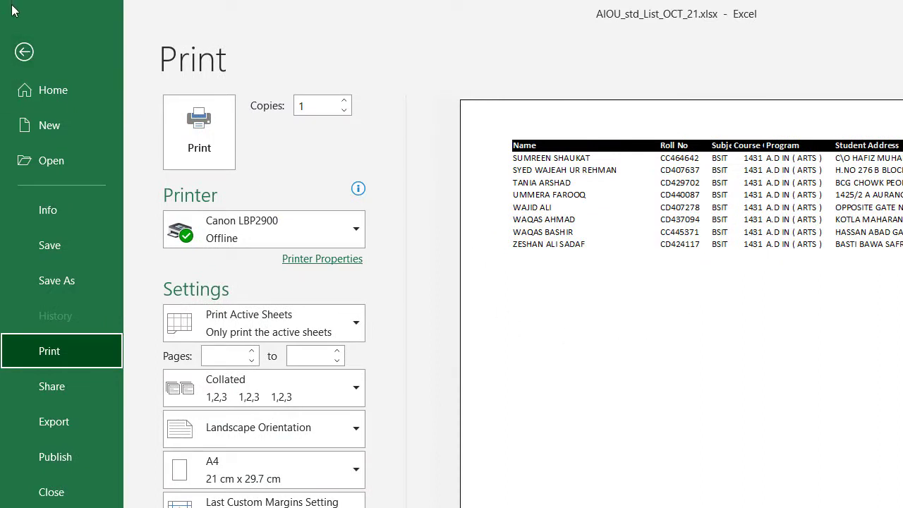
{"action": "left_click", "coordinate": [24, 51]}
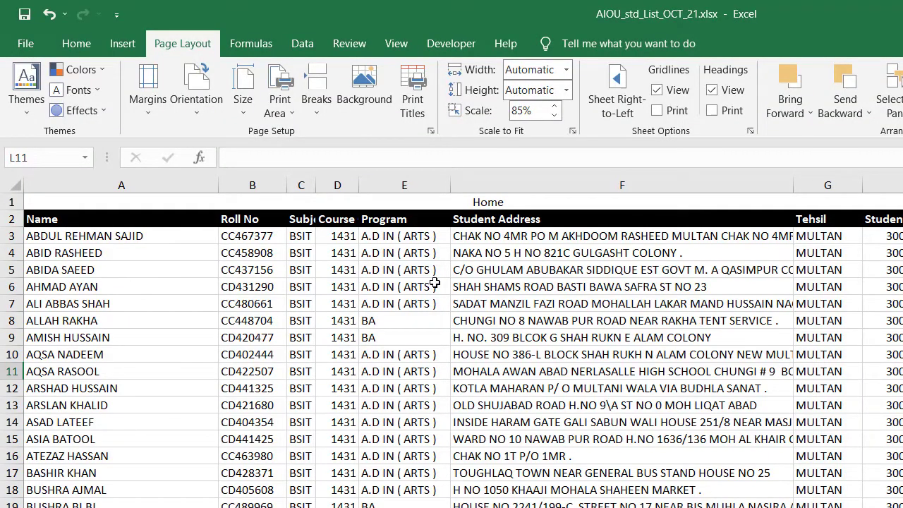
Step: Apply All Borders to the entire student list, including its title and header rows
{"action": "left_click", "coordinate": [69, 240]}
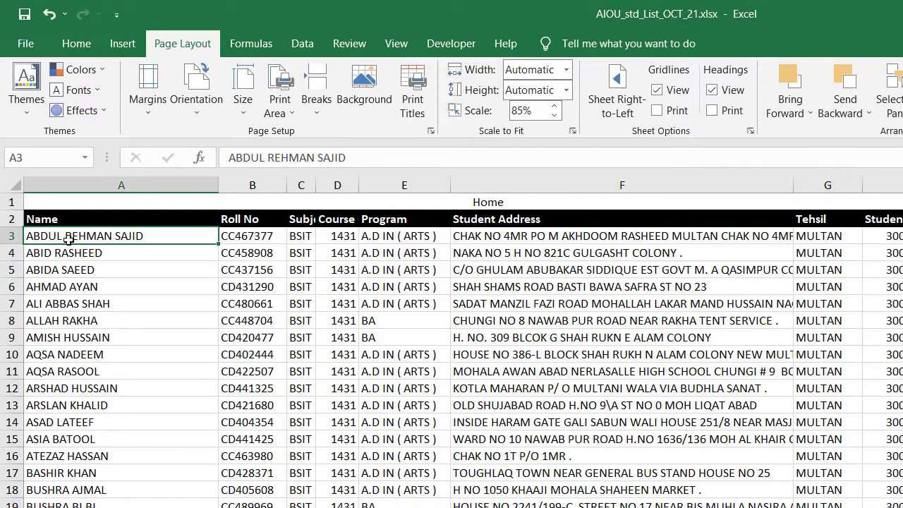
{"action": "key", "text": "ctrl+a"}
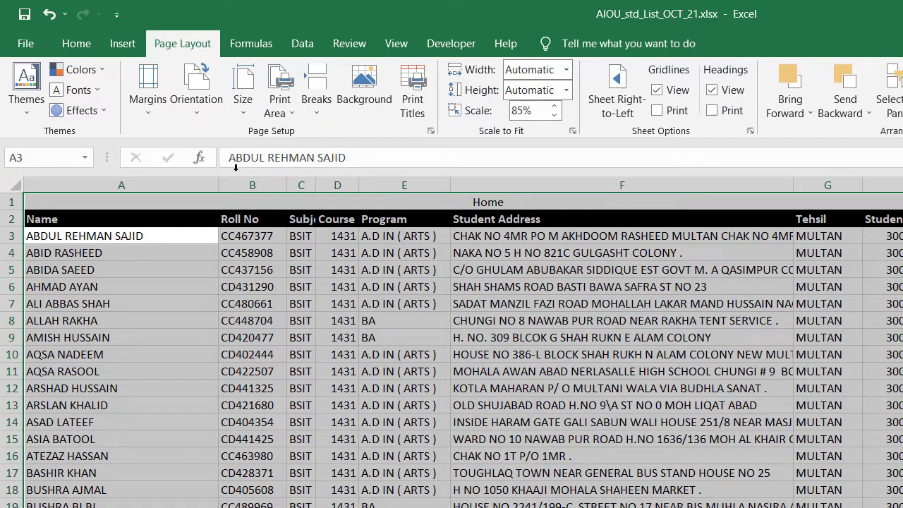
{"action": "left_click", "coordinate": [70, 45]}
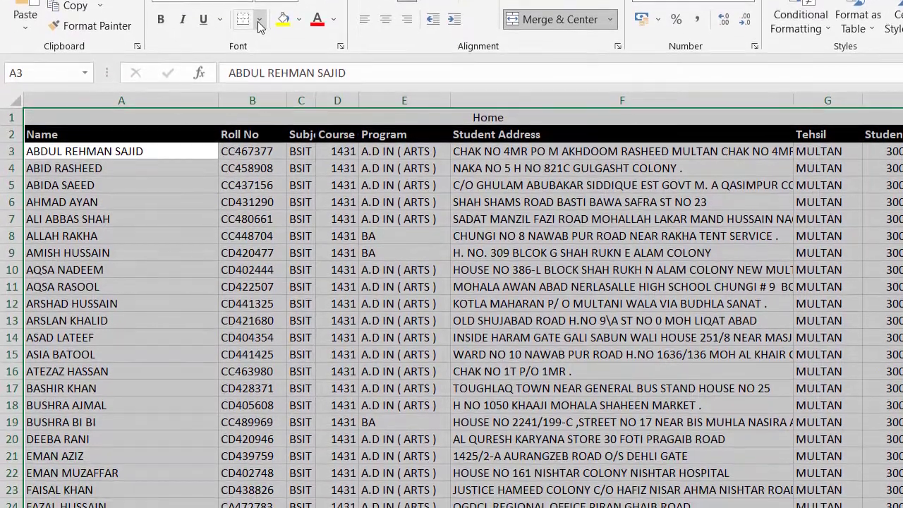
{"action": "left_click", "coordinate": [260, 104]}
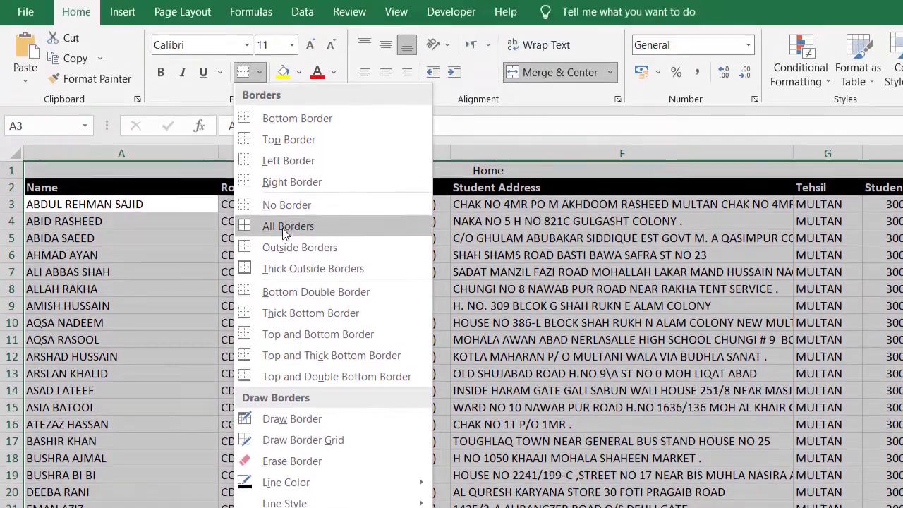
{"action": "left_click", "coordinate": [287, 173]}
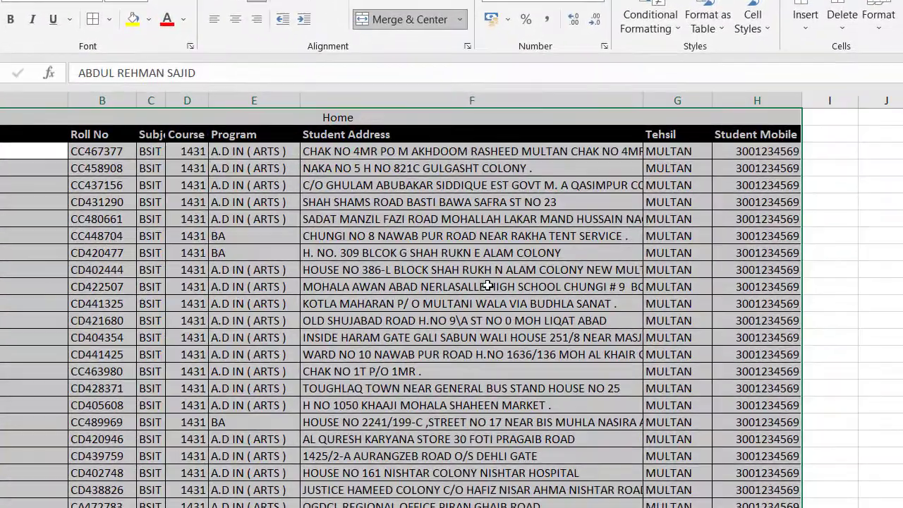
{"action": "left_click", "coordinate": [639, 370]}
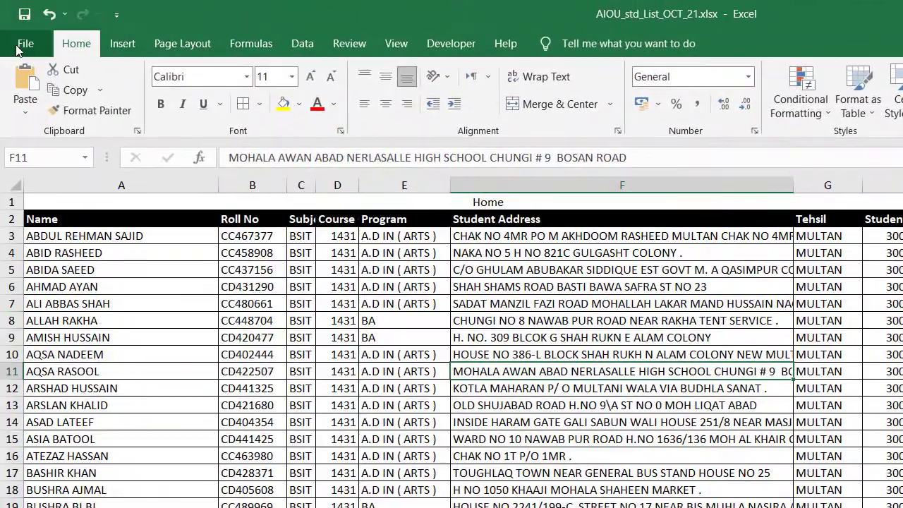
Step: Open the print preview and check the cell borders from the first page to the last
{"action": "left_click", "coordinate": [20, 41]}
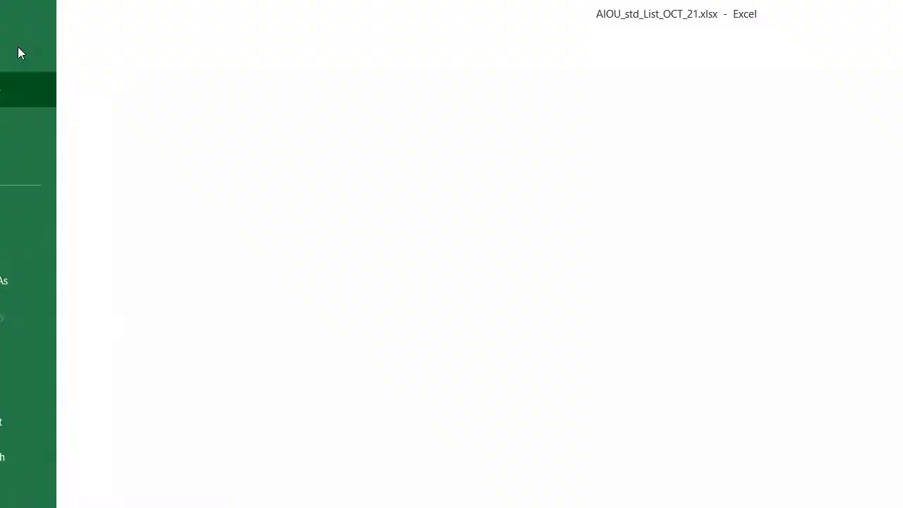
{"action": "left_click", "coordinate": [48, 268]}
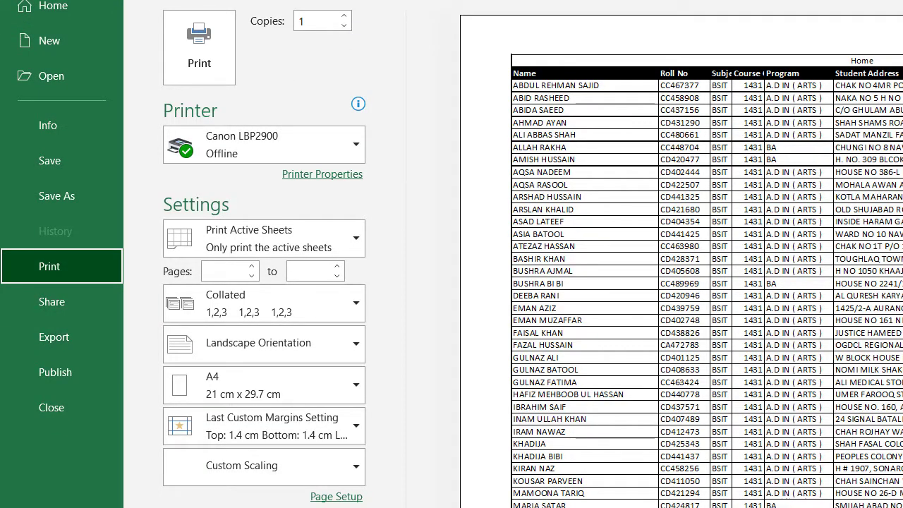
{"action": "scroll", "coordinate": [865, 346], "scroll_direction": "down", "scroll_amount": 3}
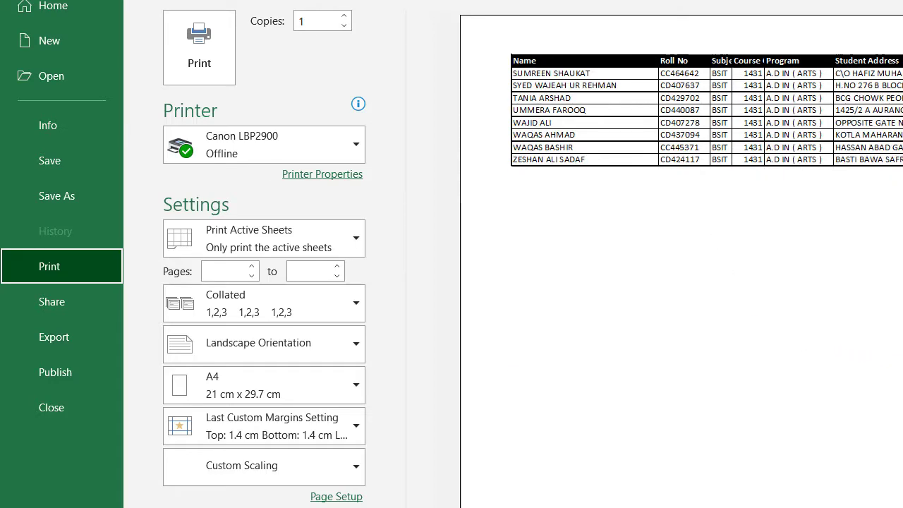
{"action": "scroll", "coordinate": [682, 283], "scroll_direction": "up", "scroll_amount": 3}
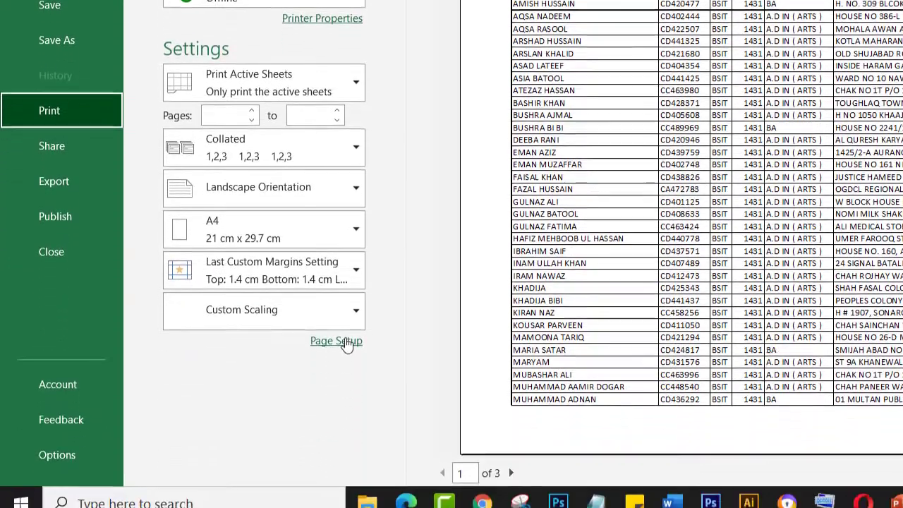
Step: Add the "Page 1 of ?" page-number footer with no header, and check the numbering on the preview pages
{"action": "left_click", "coordinate": [348, 498]}
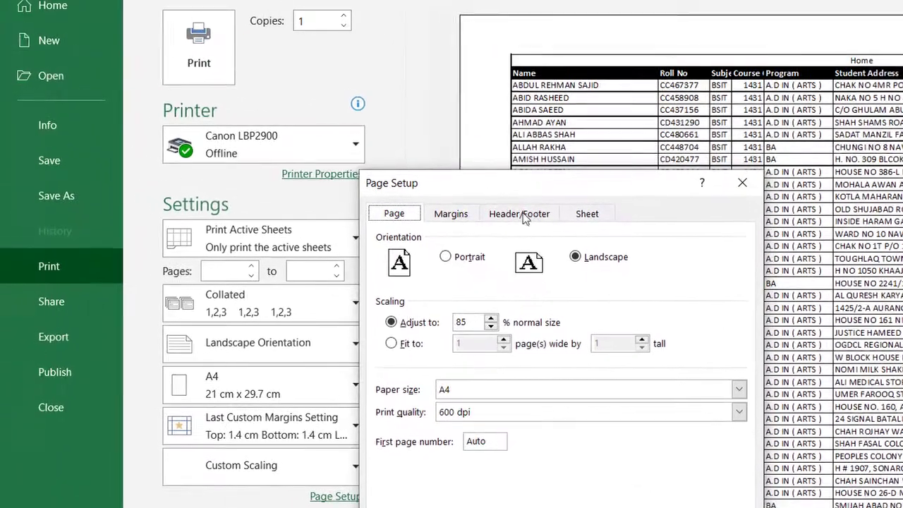
{"action": "left_click", "coordinate": [437, 168]}
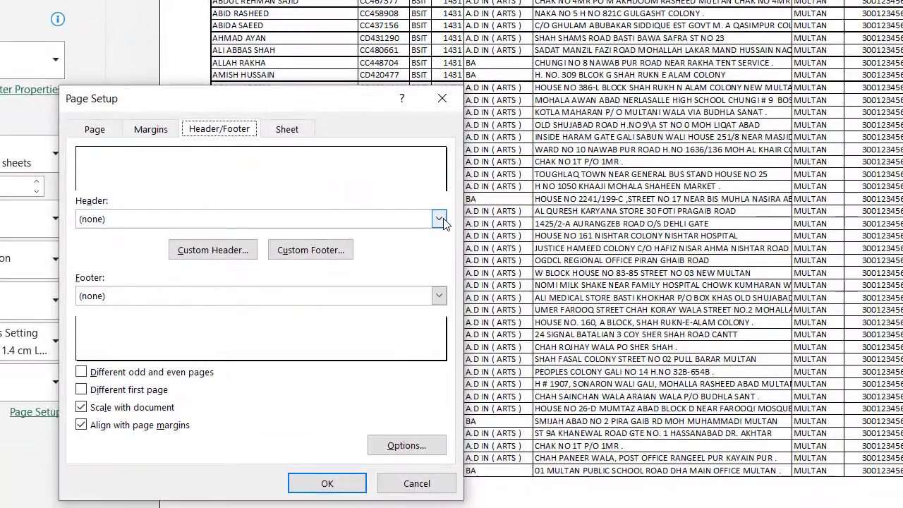
{"action": "left_click", "coordinate": [535, 246]}
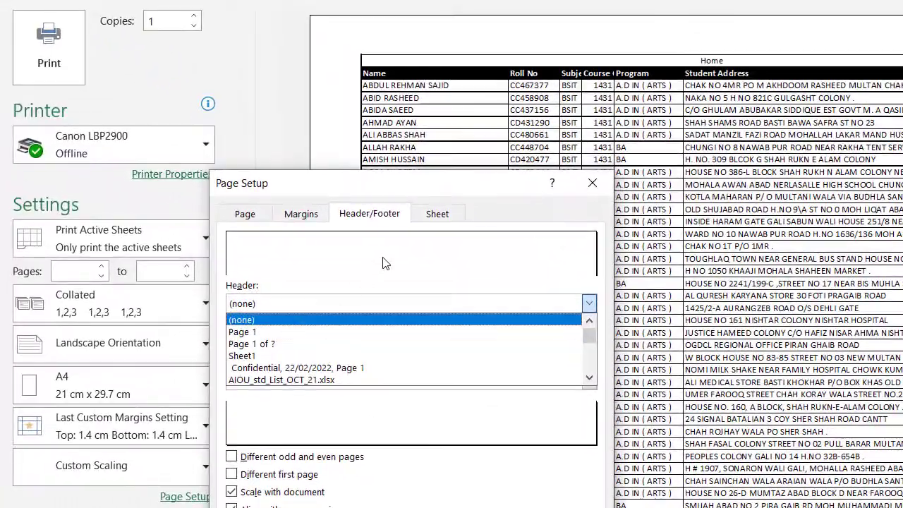
{"action": "left_click", "coordinate": [307, 216]}
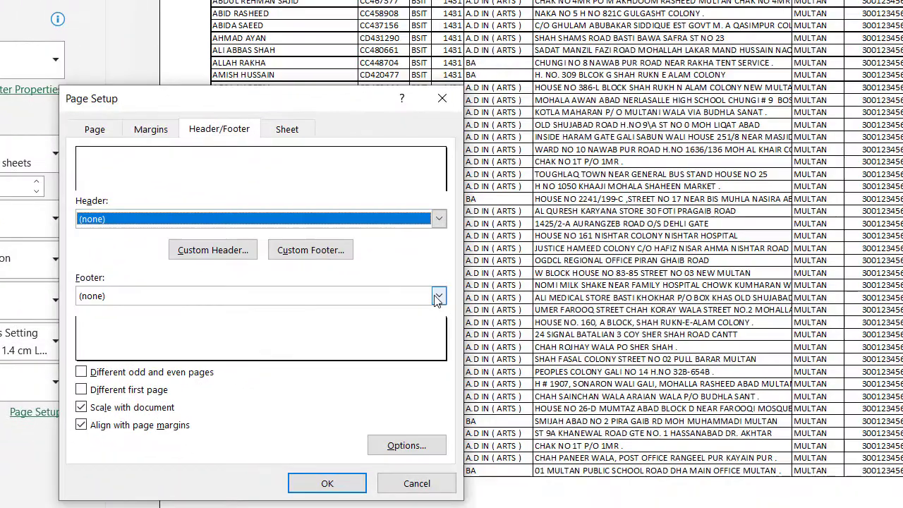
{"action": "left_click", "coordinate": [590, 383]}
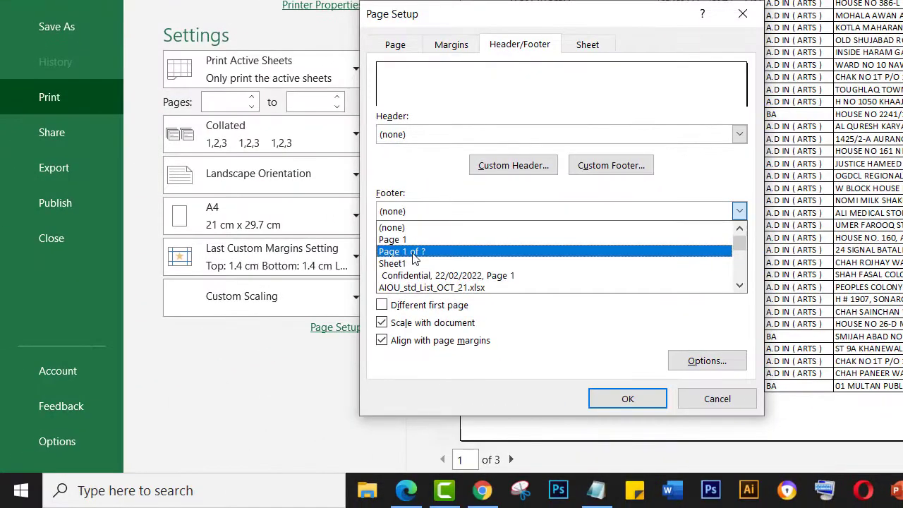
{"action": "left_click", "coordinate": [112, 337]}
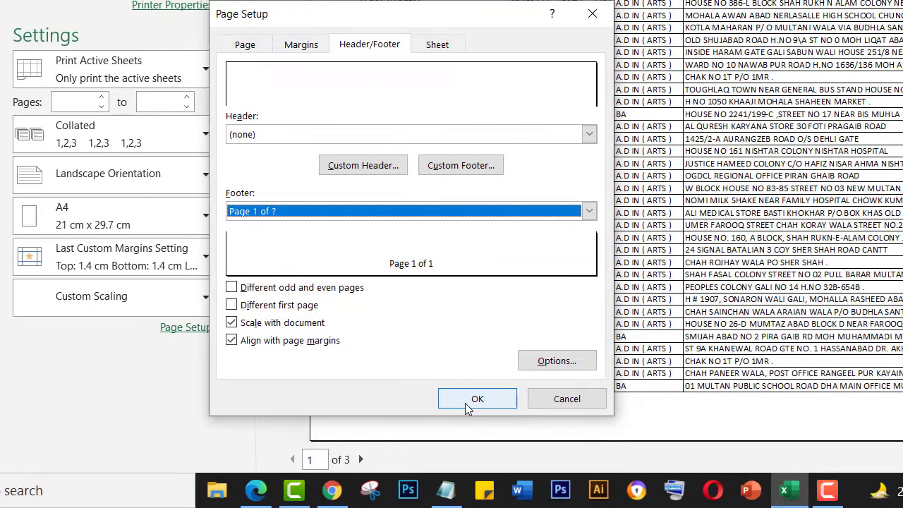
{"action": "left_click", "coordinate": [470, 400]}
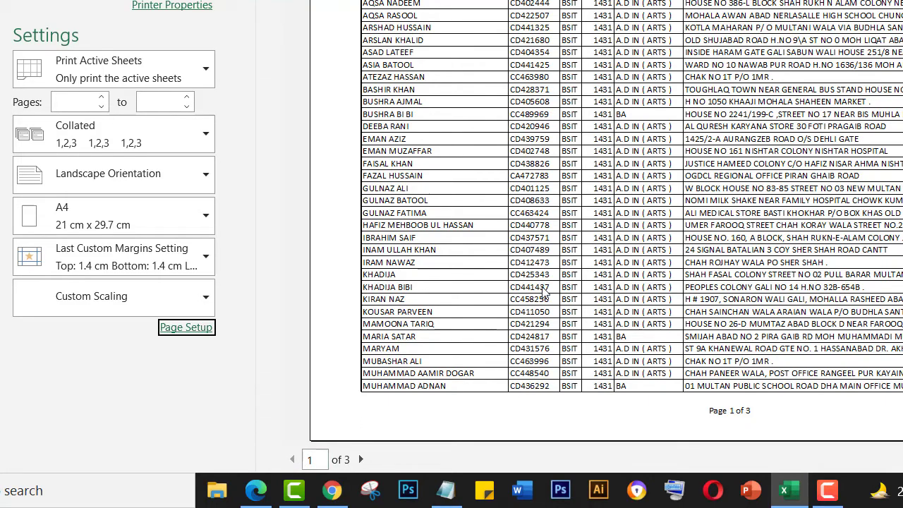
{"action": "scroll", "coordinate": [618, 189], "scroll_direction": "down", "scroll_amount": 1}
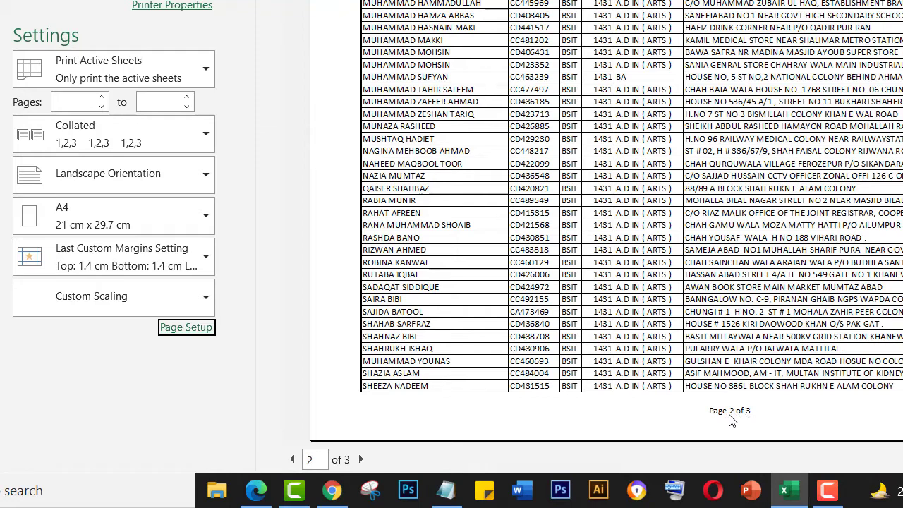
{"action": "scroll", "coordinate": [647, 235], "scroll_direction": "down", "scroll_amount": 1}
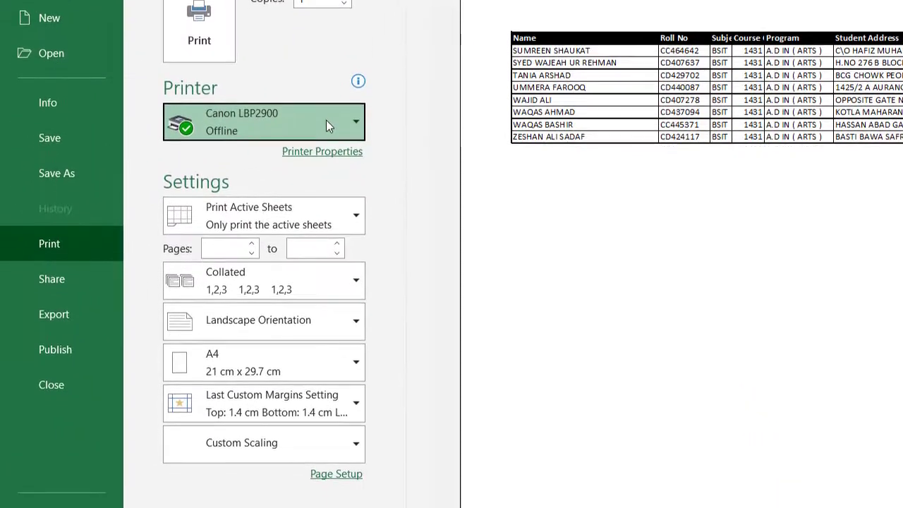
Step: Choose the Canon LBP2900 printer with 1 copy and return to the worksheet without printing
{"action": "left_click", "coordinate": [326, 120]}
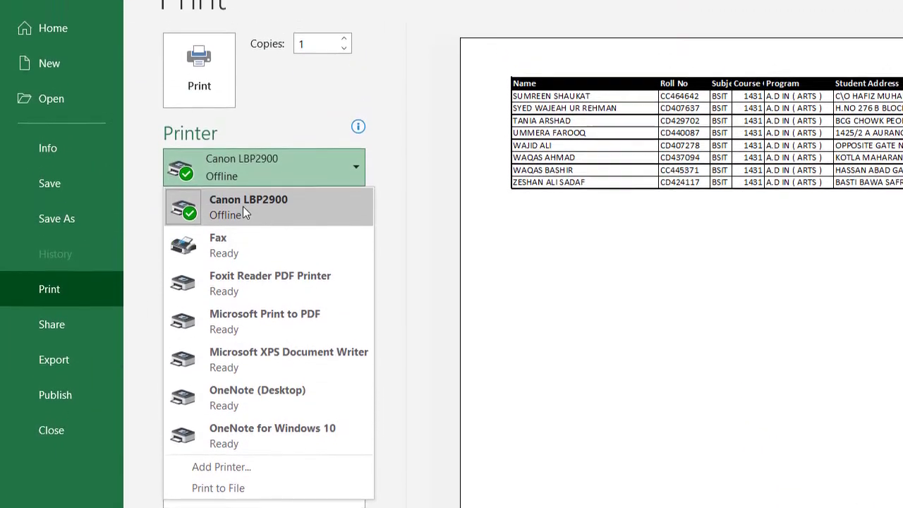
{"action": "left_click", "coordinate": [243, 185]}
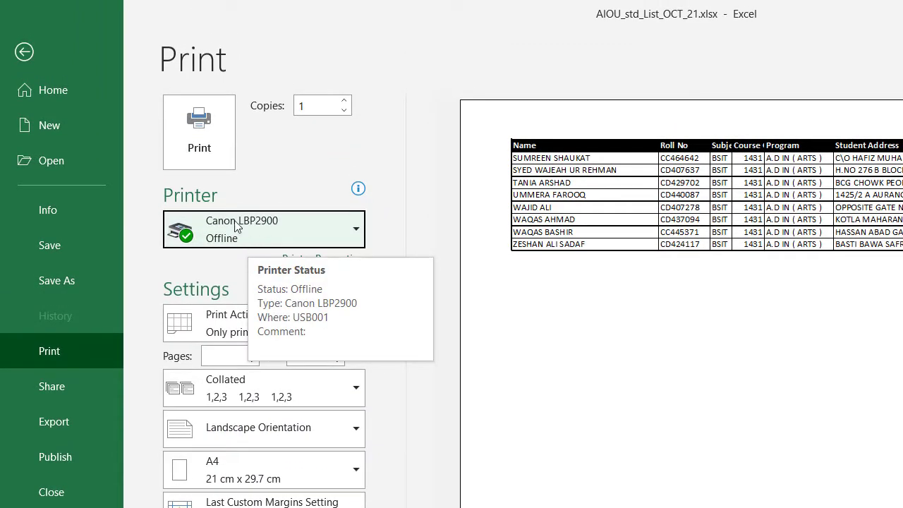
{"action": "left_click", "coordinate": [344, 101]}
{"action": "left_click", "coordinate": [344, 111]}
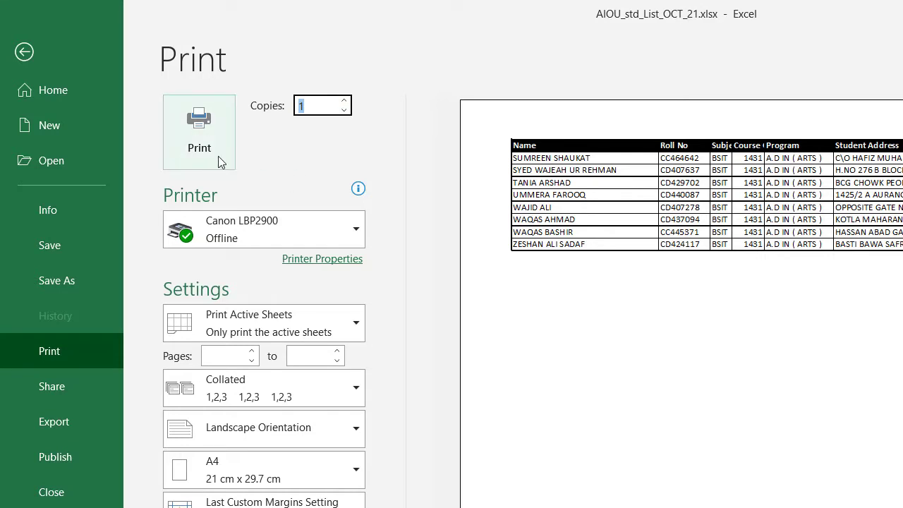
{"action": "left_click", "coordinate": [28, 52]}
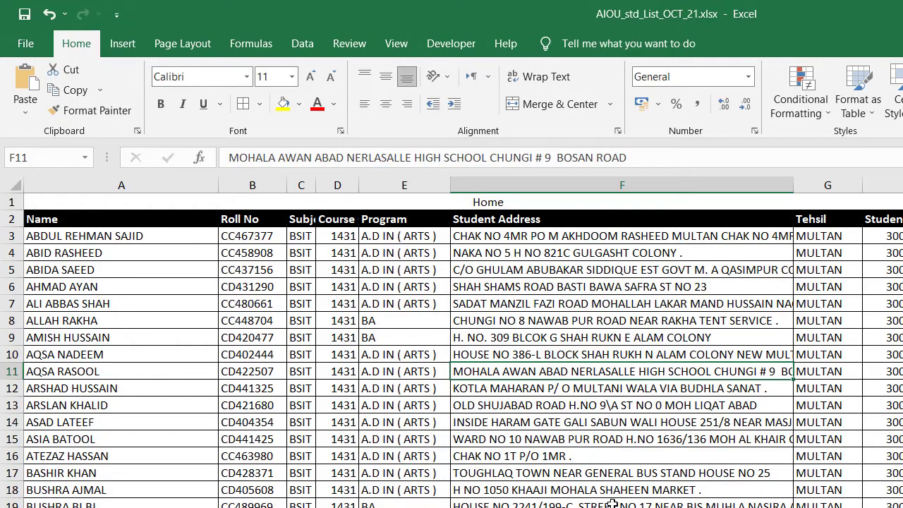
Step: Review the bordered student list in the worksheet from its header down to its last row, including the page breaks
{"action": "scroll", "coordinate": [609, 504], "scroll_direction": "down", "scroll_amount": 10}
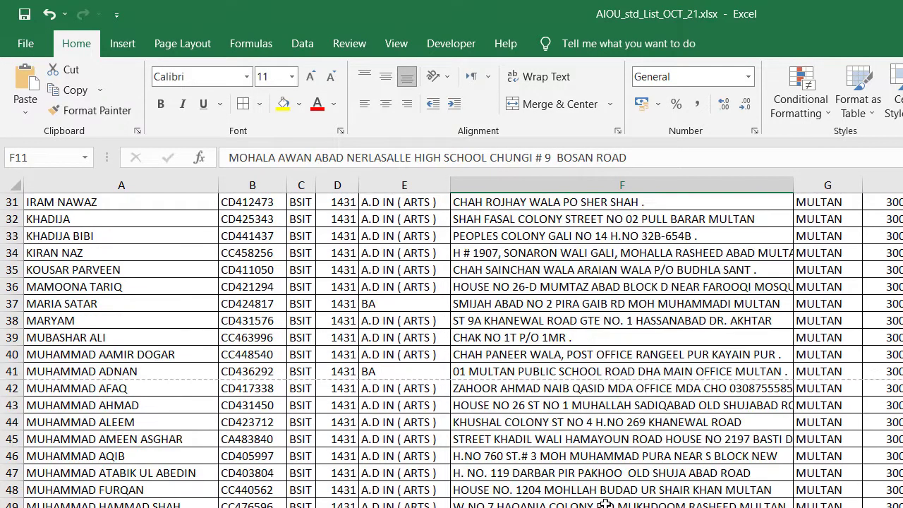
{"action": "scroll", "coordinate": [605, 504], "scroll_direction": "down", "scroll_amount": 8}
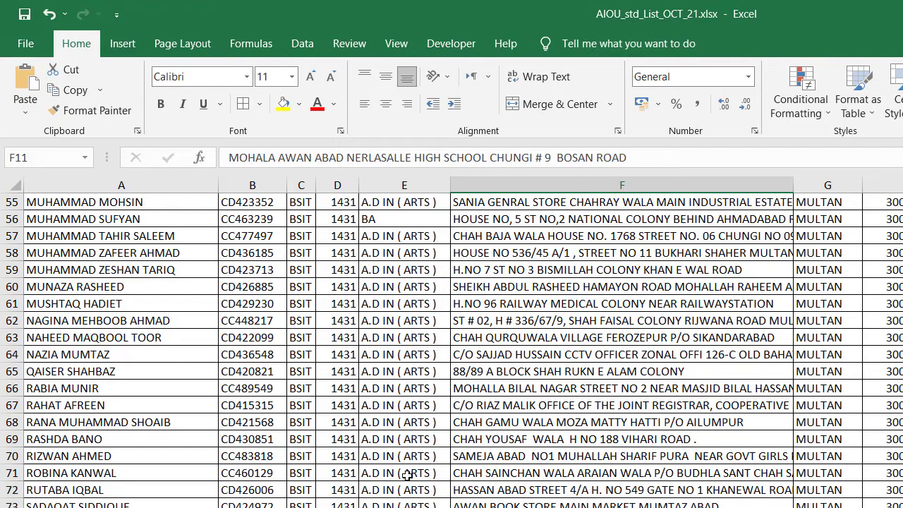
{"action": "scroll", "coordinate": [408, 475], "scroll_direction": "down", "scroll_amount": 3}
{"action": "scroll", "coordinate": [408, 475], "scroll_direction": "up", "scroll_amount": 15}
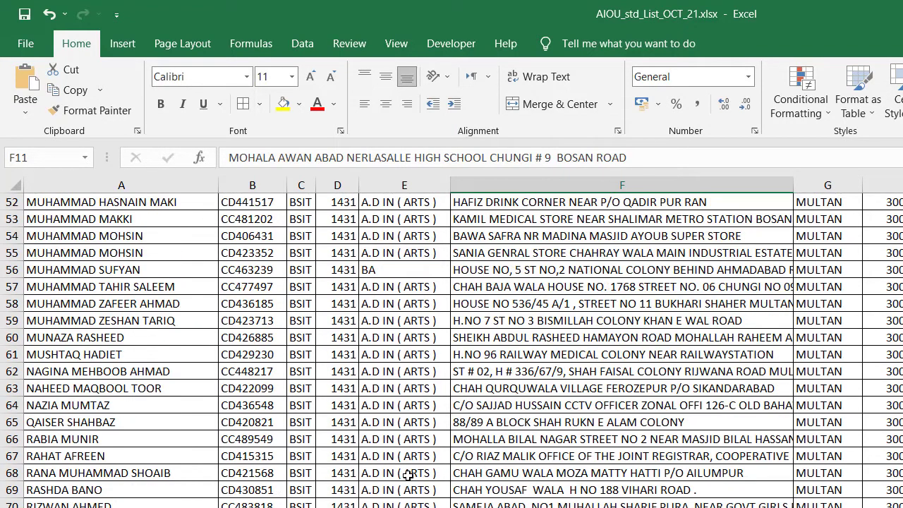
{"action": "scroll", "coordinate": [424, 474], "scroll_direction": "up", "scroll_amount": 6}
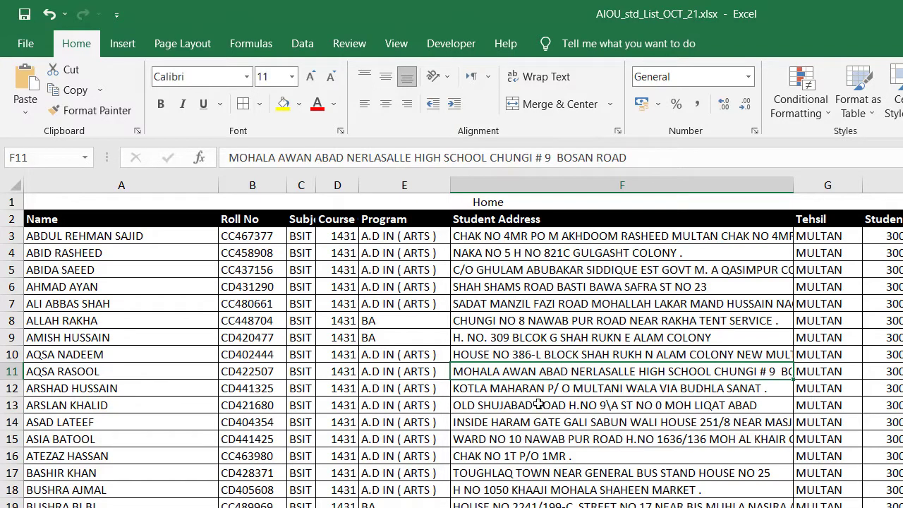
{"action": "scroll", "coordinate": [407, 427], "scroll_direction": "down", "scroll_amount": 9}
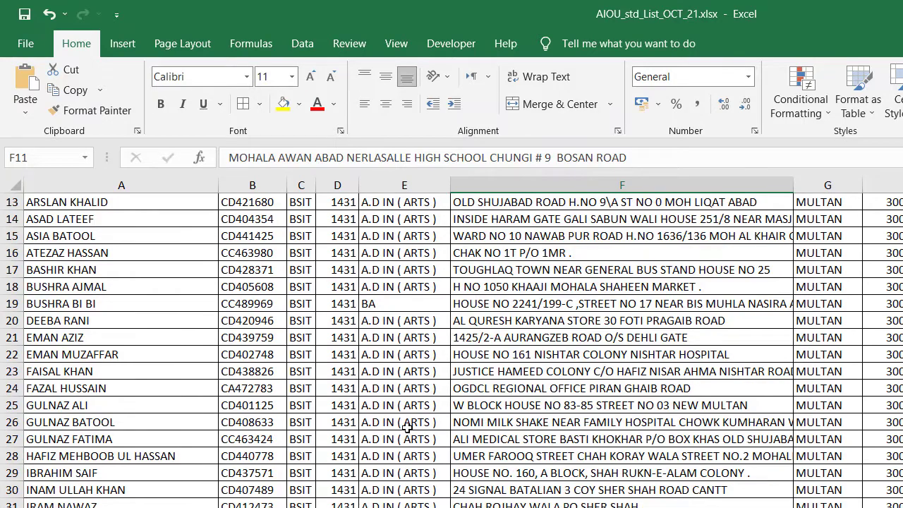
{"action": "scroll", "coordinate": [408, 428], "scroll_direction": "down", "scroll_amount": 5}
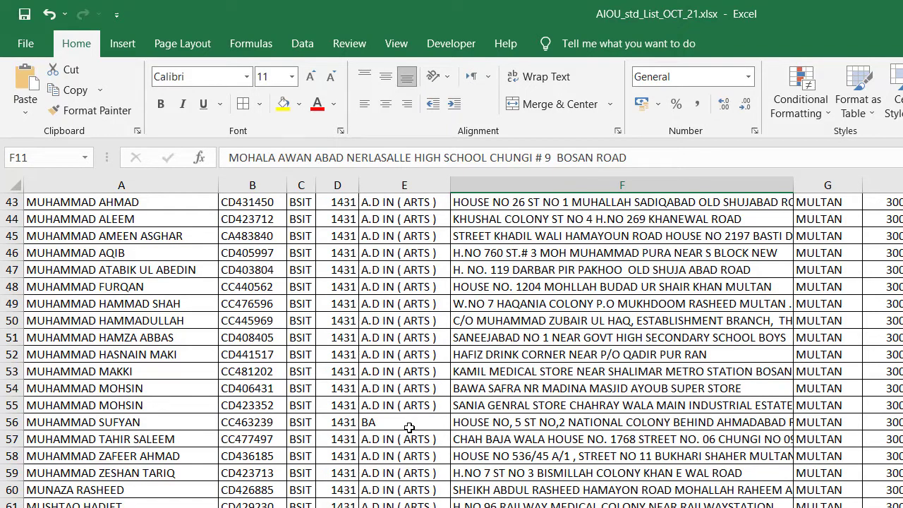
{"action": "scroll", "coordinate": [409, 427], "scroll_direction": "down", "scroll_amount": 10}
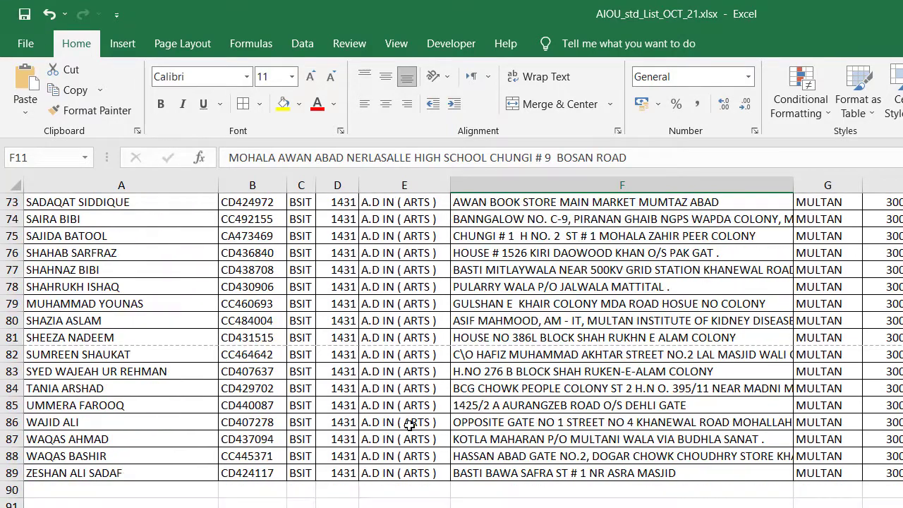
{"action": "scroll", "coordinate": [409, 426], "scroll_direction": "down", "scroll_amount": 4}
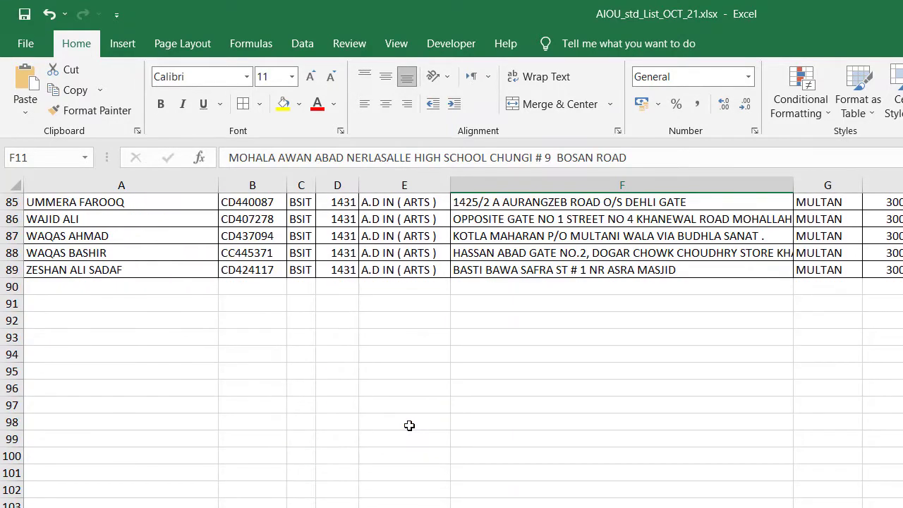
{"action": "scroll", "coordinate": [401, 425], "scroll_direction": "up", "scroll_amount": 10}
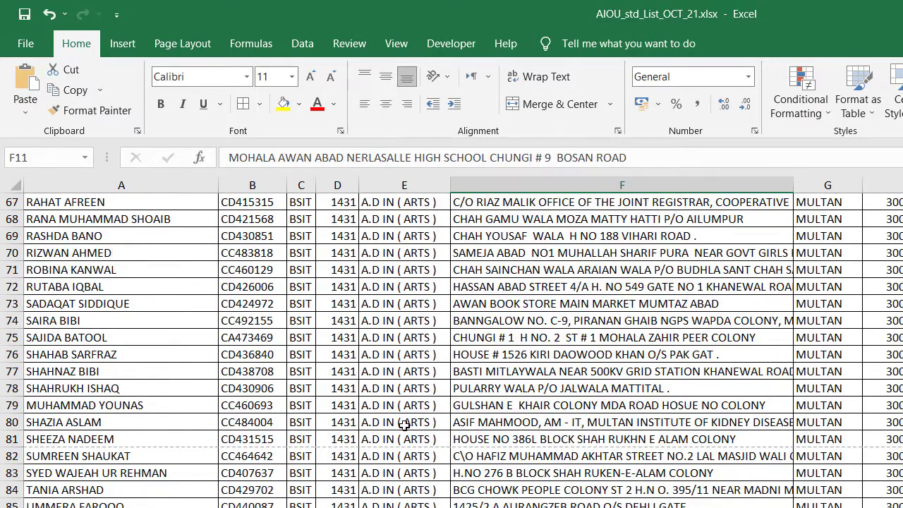
{"action": "scroll", "coordinate": [403, 425], "scroll_direction": "up", "scroll_amount": 4}
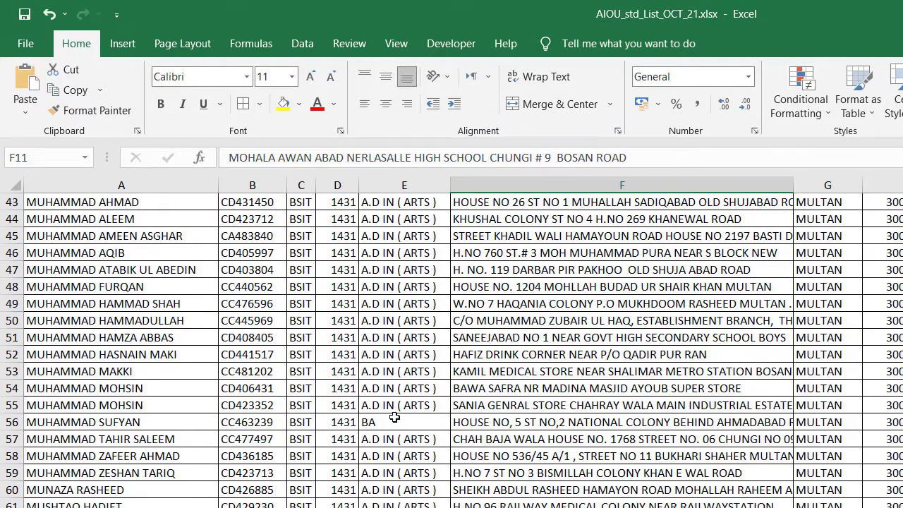
{"action": "scroll", "coordinate": [394, 417], "scroll_direction": "up", "scroll_amount": 5}
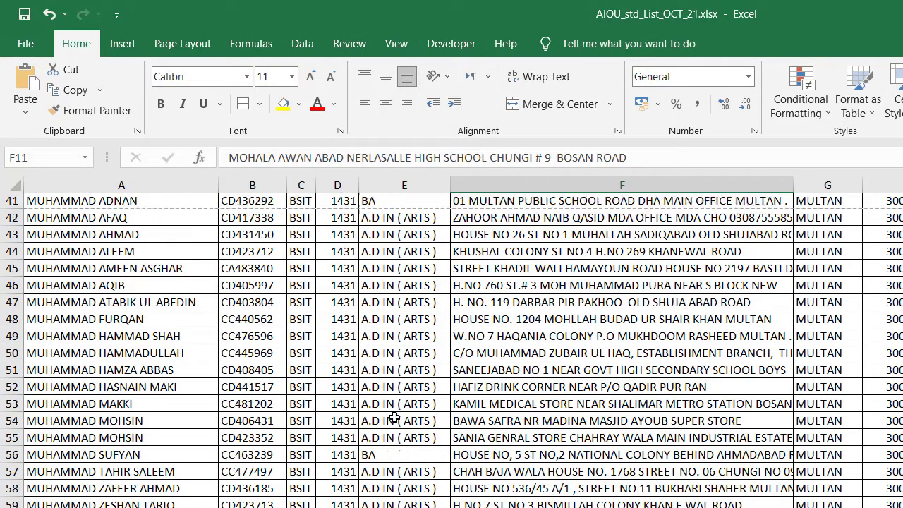